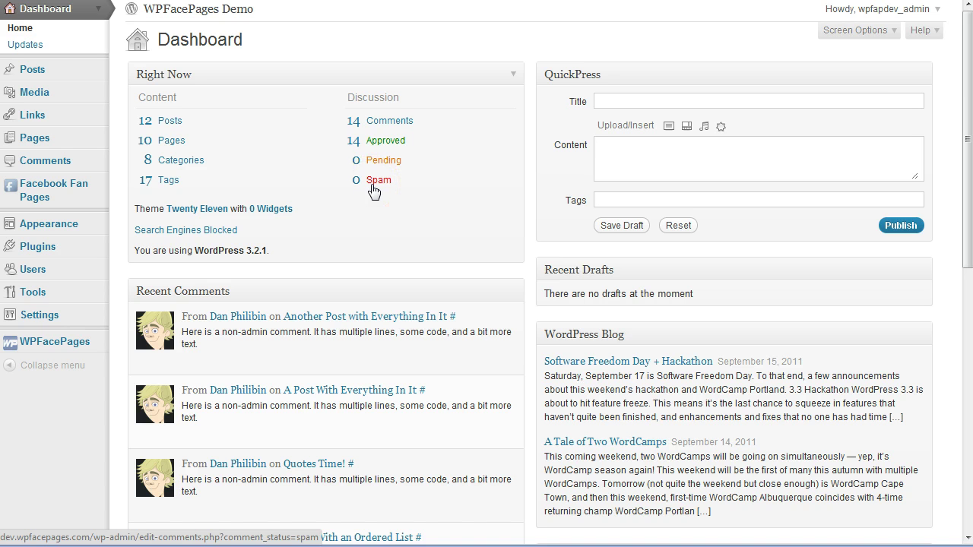
# Choose the second, blue-header design as the Fan Page Main Template in the WPFacePages options and save the changes.
pyautogui.click(85, 347)
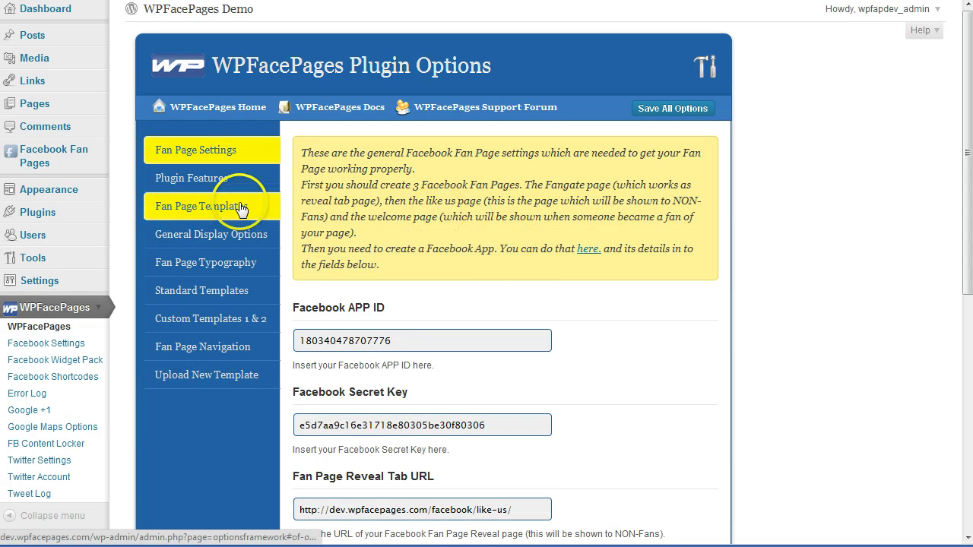
pyautogui.click(219, 217)
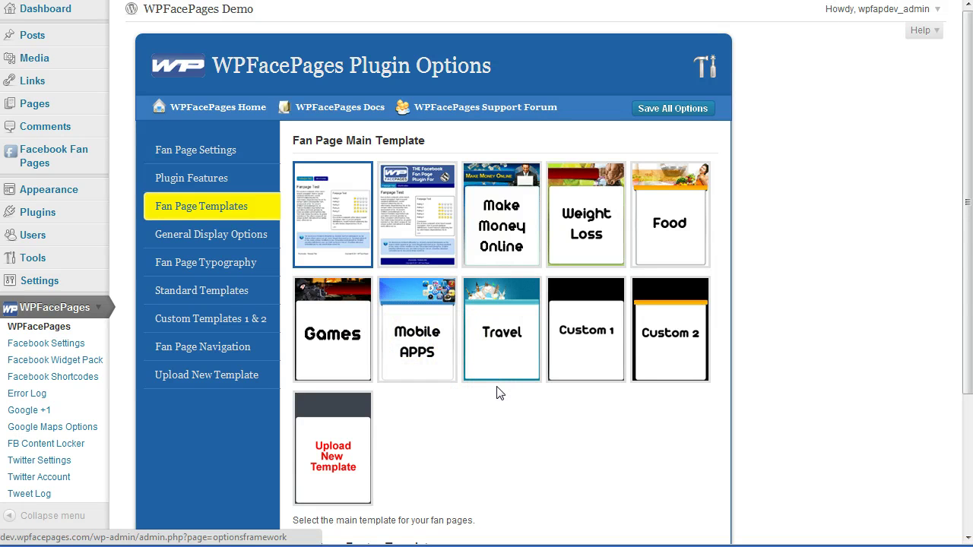
pyautogui.click(418, 240)
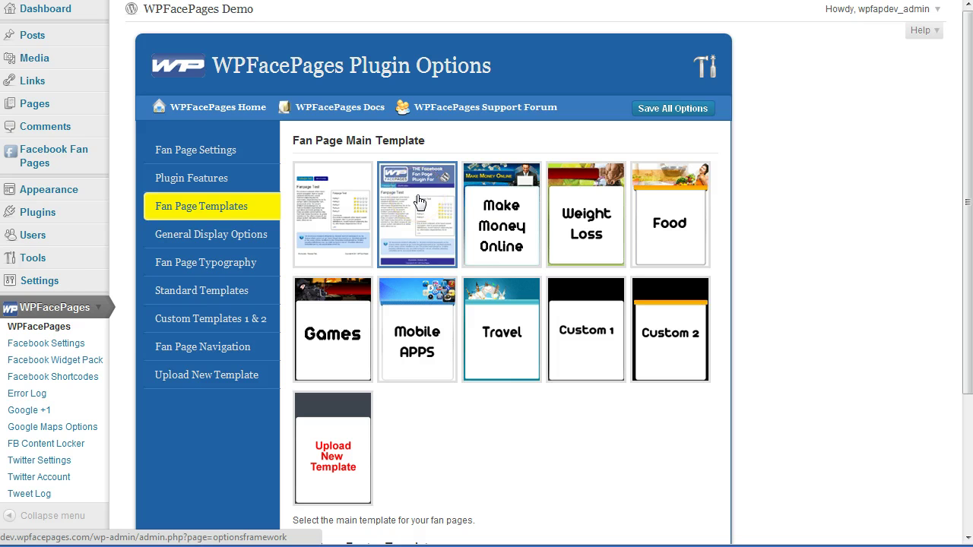
pyautogui.moveTo(314, 201)
pyautogui.mouseDown()
pyautogui.moveTo(324, 196)
pyautogui.moveTo(326, 213)
pyautogui.moveTo(342, 218)
pyautogui.moveTo(321, 177)
pyautogui.moveTo(344, 176)
pyautogui.moveTo(344, 190)
pyautogui.mouseUp()
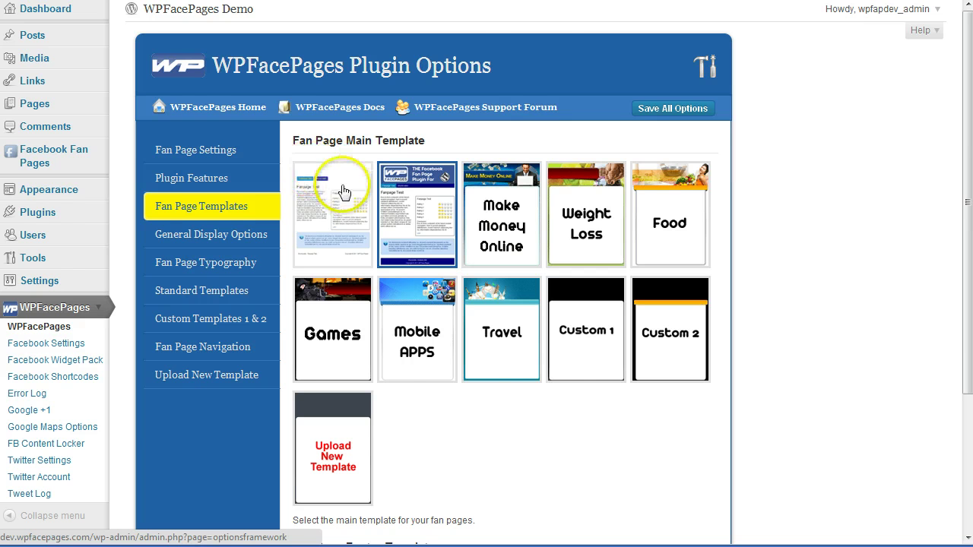
pyautogui.scroll(-3, 558, 409)
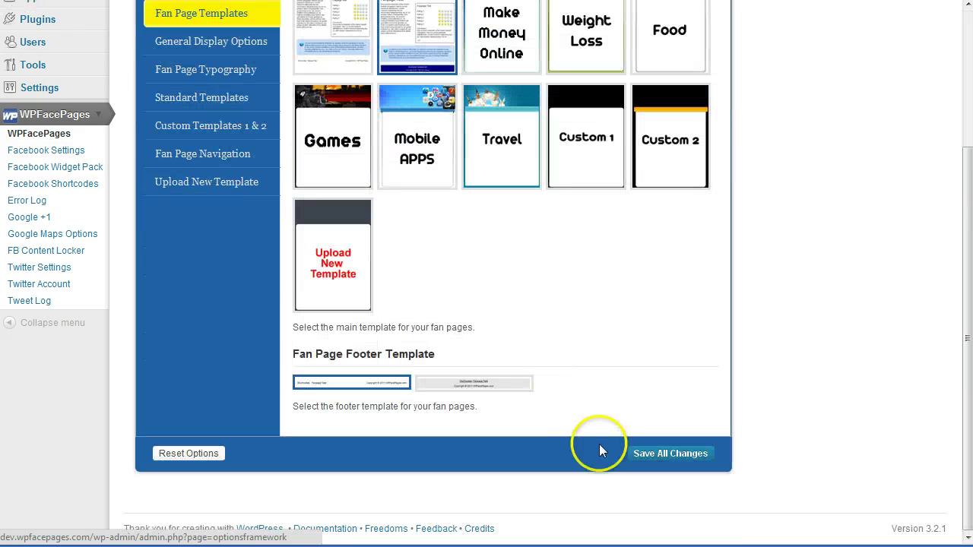
pyautogui.click(658, 454)
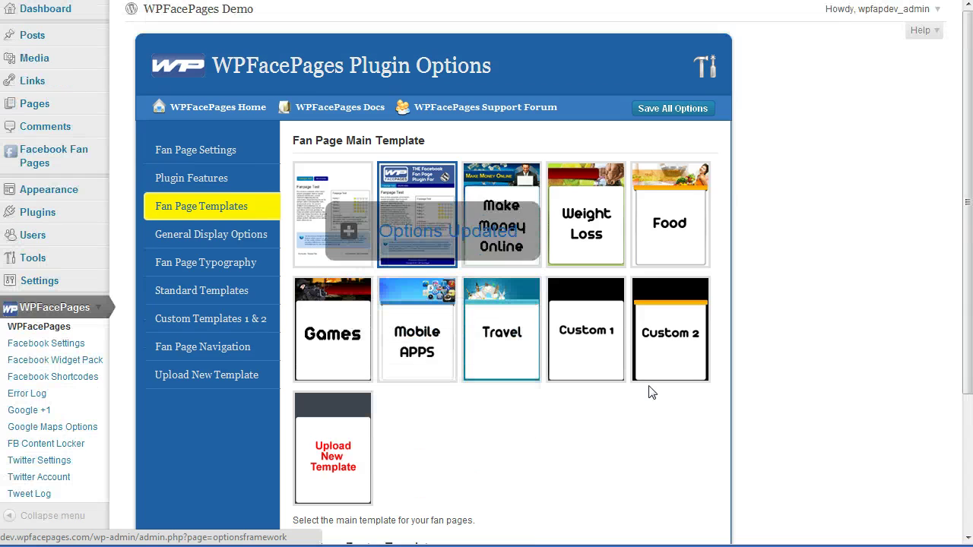
# Open the Facebook Fan Pages list in a separate tab and view the published Welcome fan page.
pyautogui.click(101, 154)
pyautogui.rightClick(73, 183)
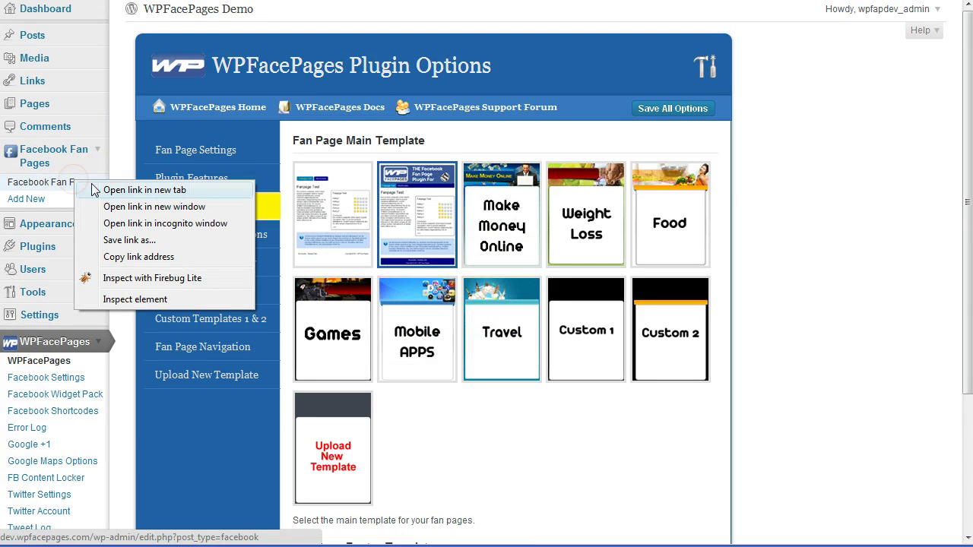
pyautogui.click(91, 189)
pyautogui.hotkey('ctrl', 'Tab')
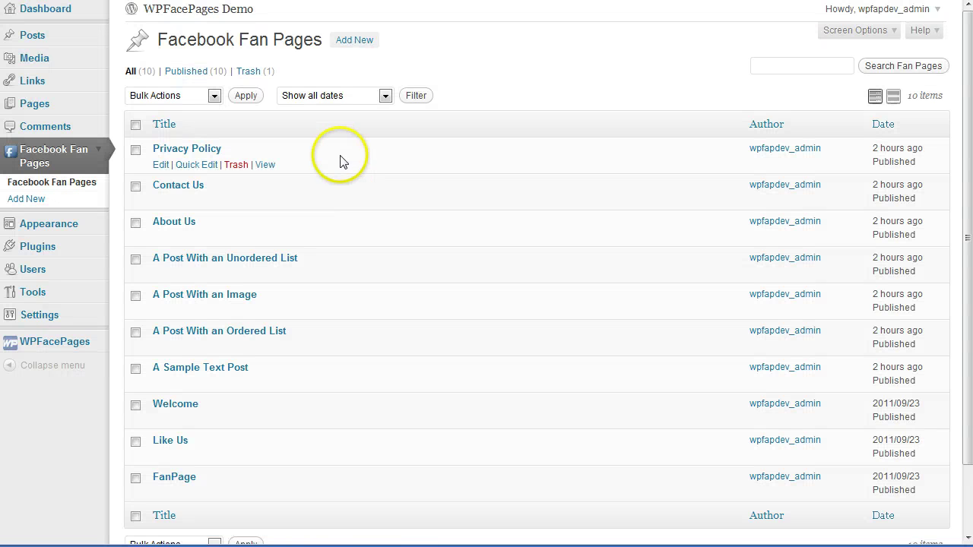
pyautogui.click(158, 421)
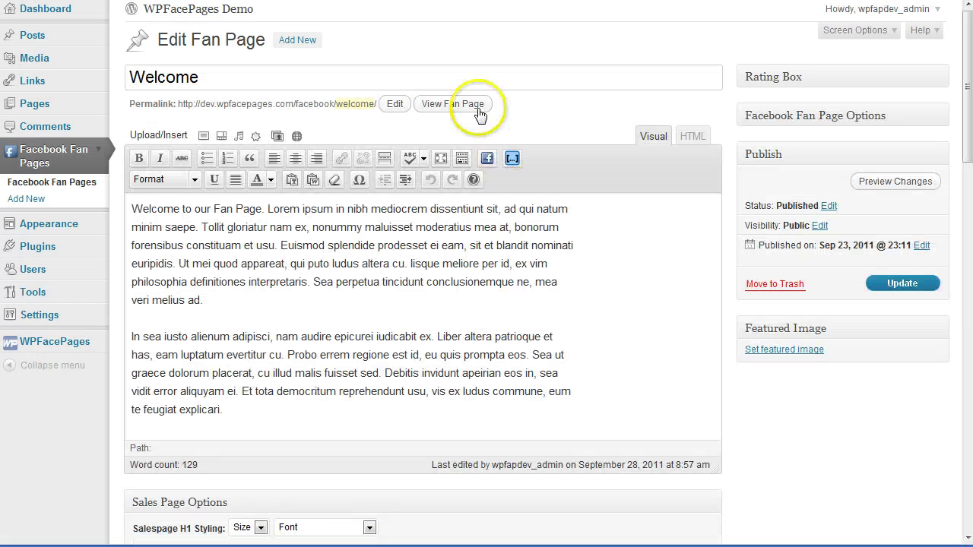
pyautogui.click(465, 107)
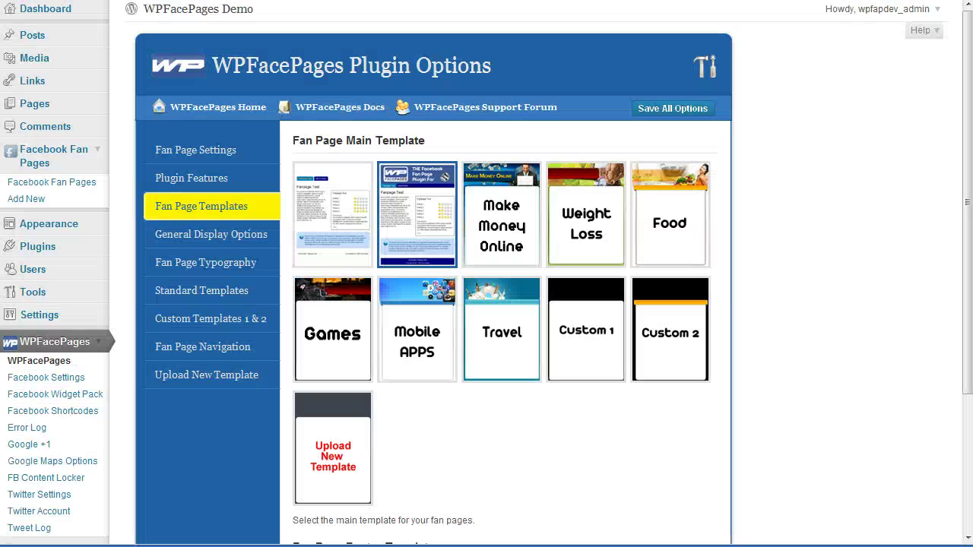
# Open the Standard Templates options and read the note on which templates these settings apply to.
pyautogui.click(206, 298)
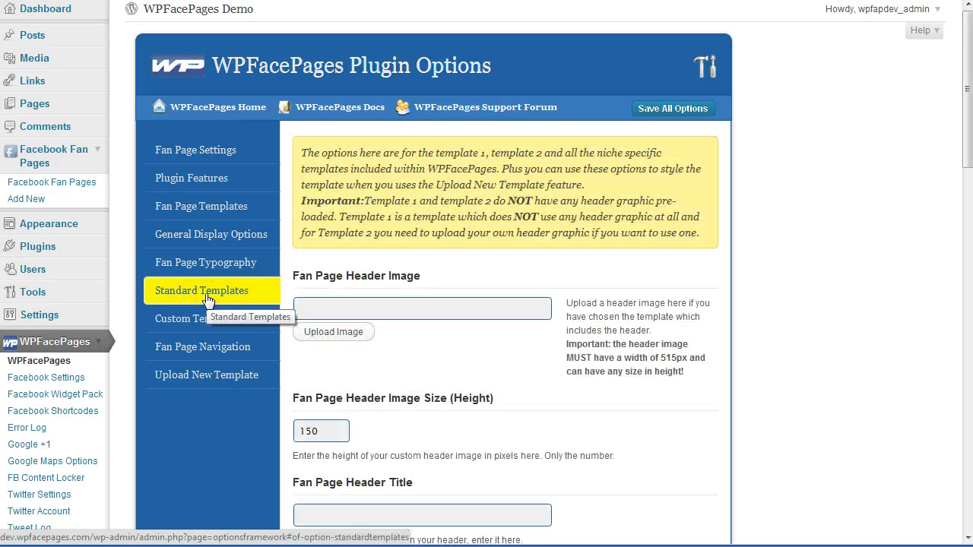
pyautogui.scroll(-2, 456, 261)
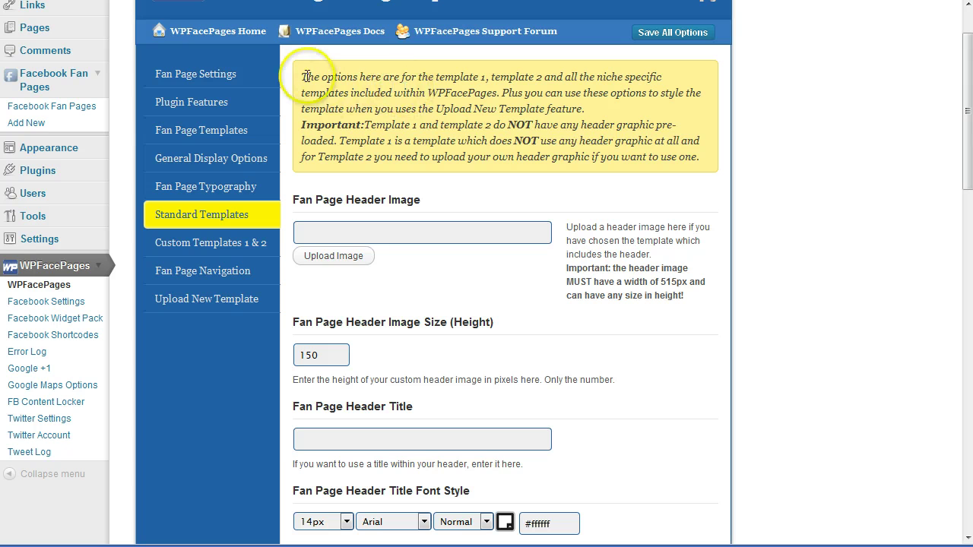
pyautogui.moveTo(302, 77); pyautogui.dragTo(314, 77)
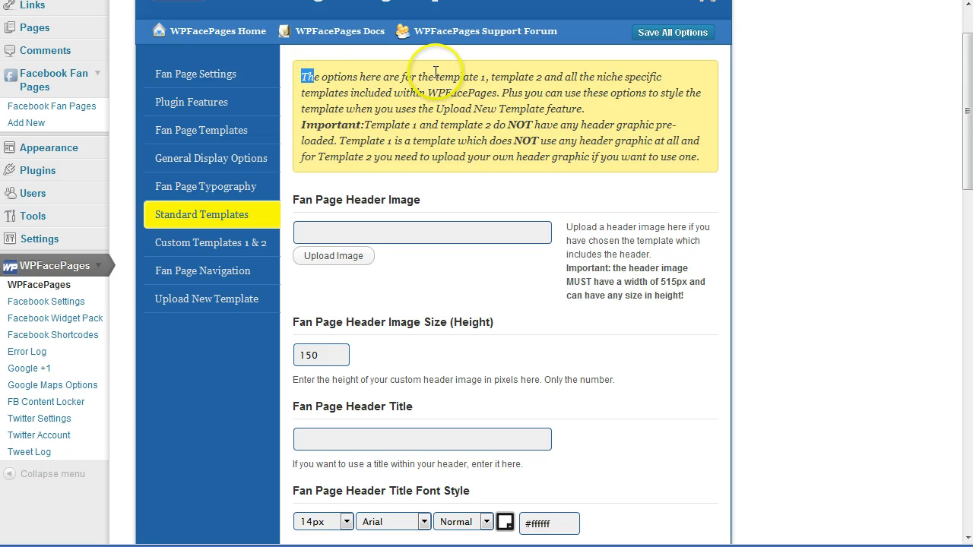
pyautogui.moveTo(509, 77); pyautogui.dragTo(518, 77)
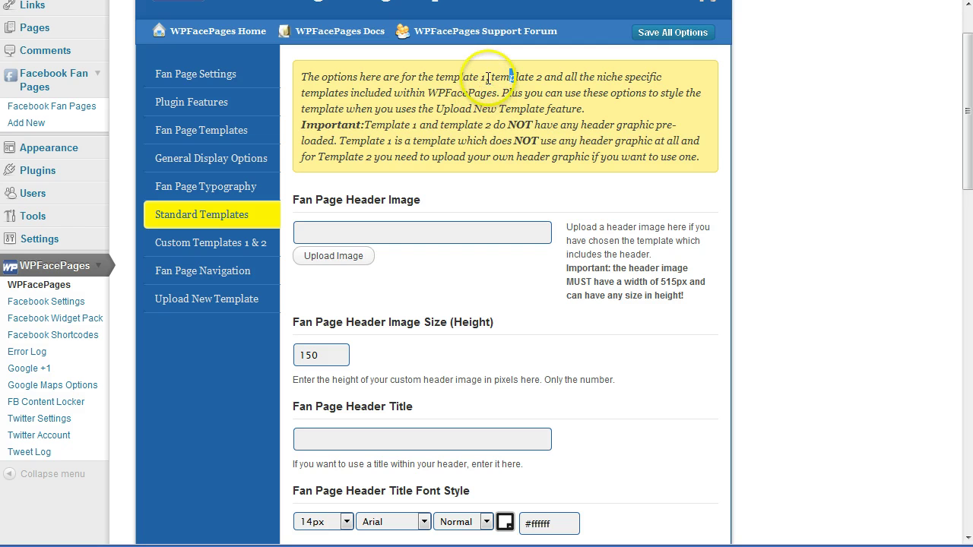
pyautogui.moveTo(492, 76); pyautogui.dragTo(666, 77)
pyautogui.click(526, 77)
pyautogui.click(666, 77)
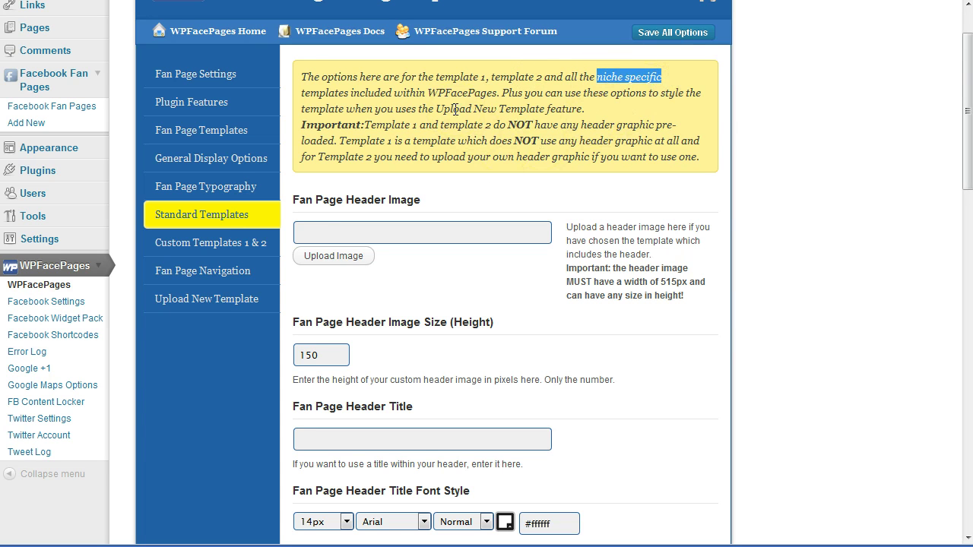
# Upload the 515 x 130 PNG file named header from the images folder as the Fan Page Header Image.
pyautogui.click(402, 231)
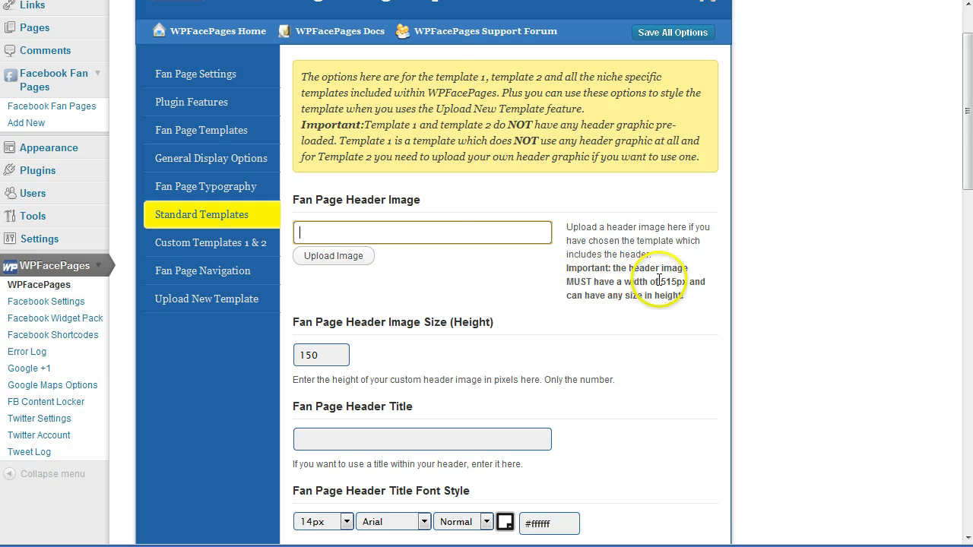
pyautogui.click(342, 256)
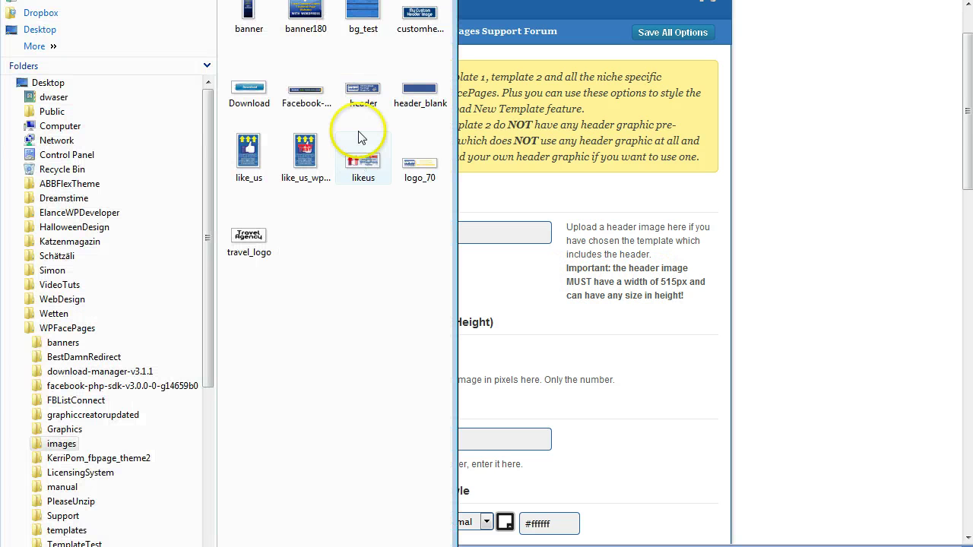
pyautogui.moveTo(361, 107)
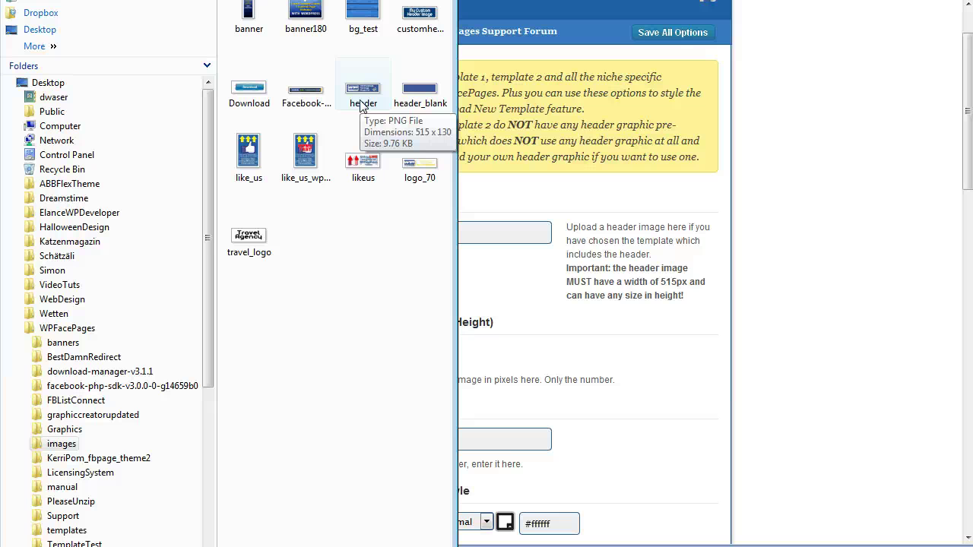
pyautogui.doubleClick(360, 107)
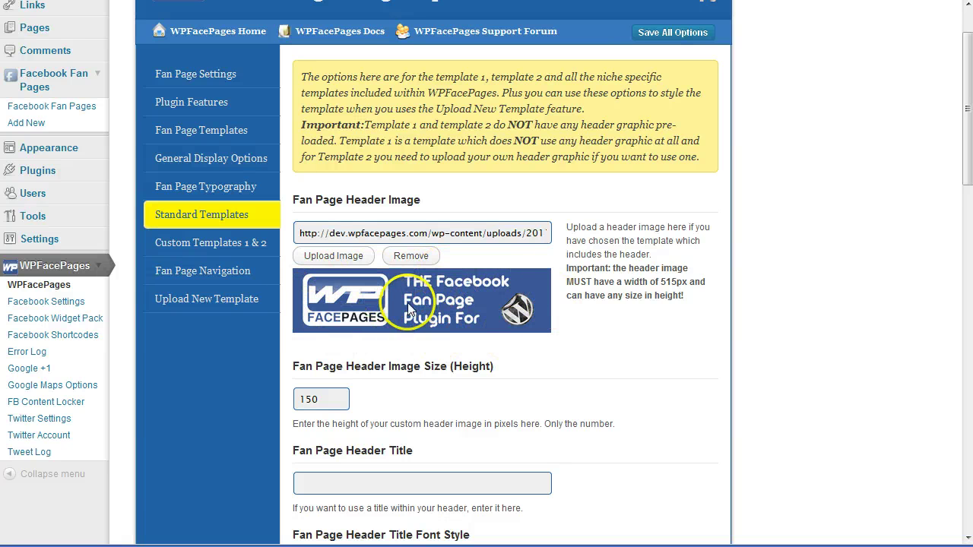
# Set the Fan Page Header Image Size (Height) to 130 and save all changes.
pyautogui.scroll(-1, 488, 348)
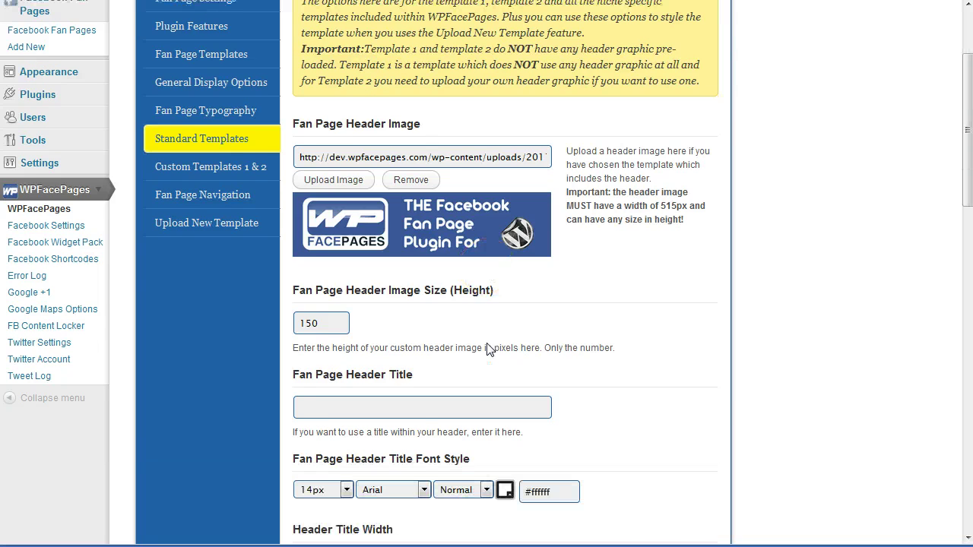
pyautogui.scroll(-1, 488, 349)
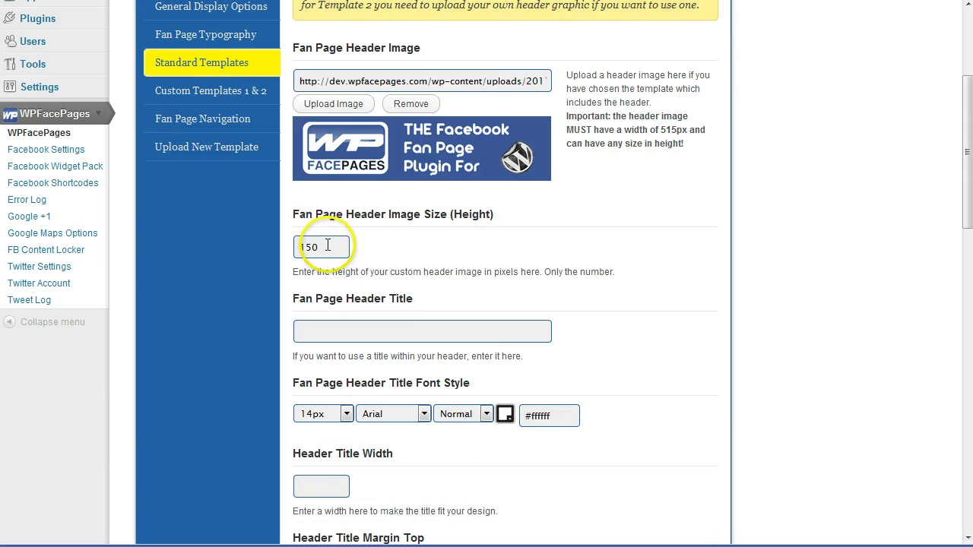
pyautogui.moveTo(319, 247); pyautogui.dragTo(298, 247)
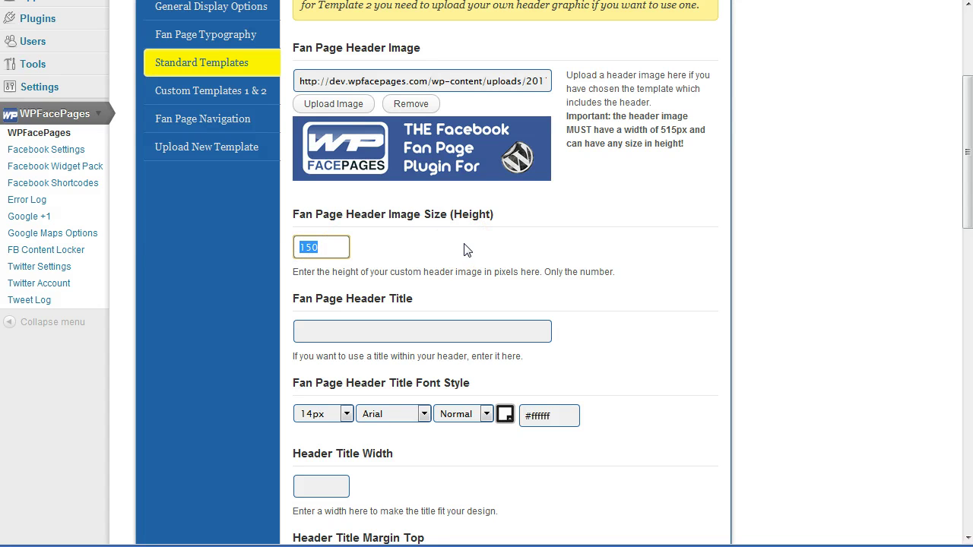
pyautogui.click(335, 247)
pyautogui.doubleClick(303, 247)
pyautogui.write('1')
pyautogui.scroll(-12, 606, 247)
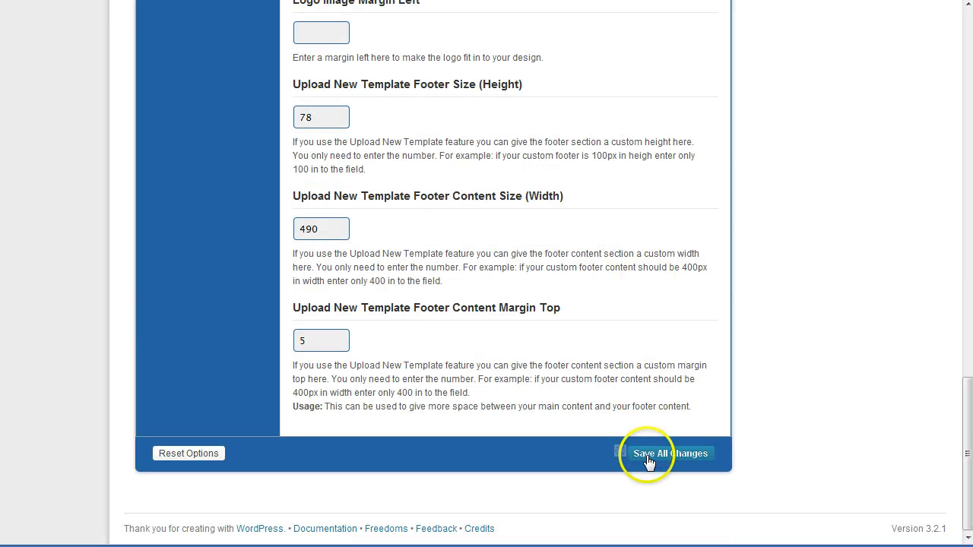
pyautogui.scroll(2, 597, 207)
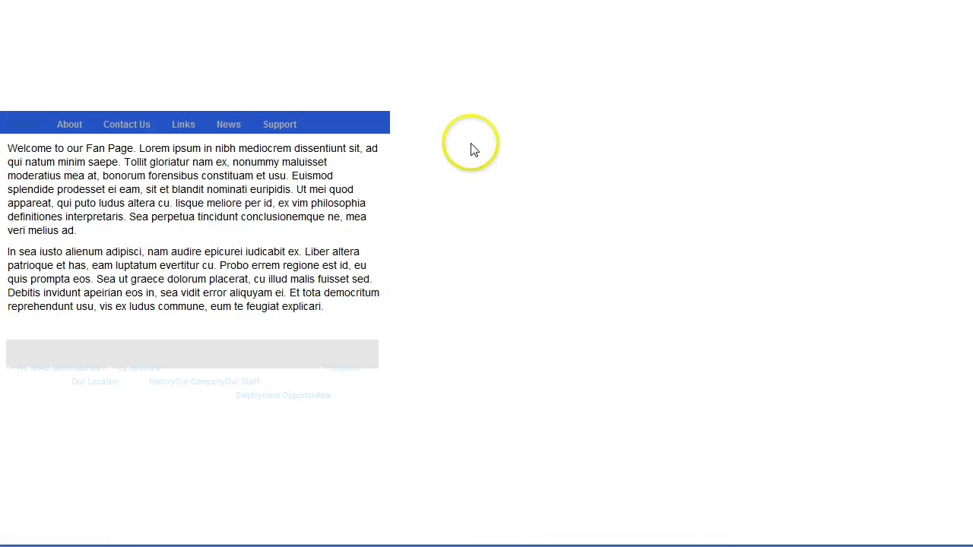
# Reload the Welcome fan page and check how the header graphic fits above the navigation.
pyautogui.rightClick(472, 148)
pyautogui.click(494, 188)
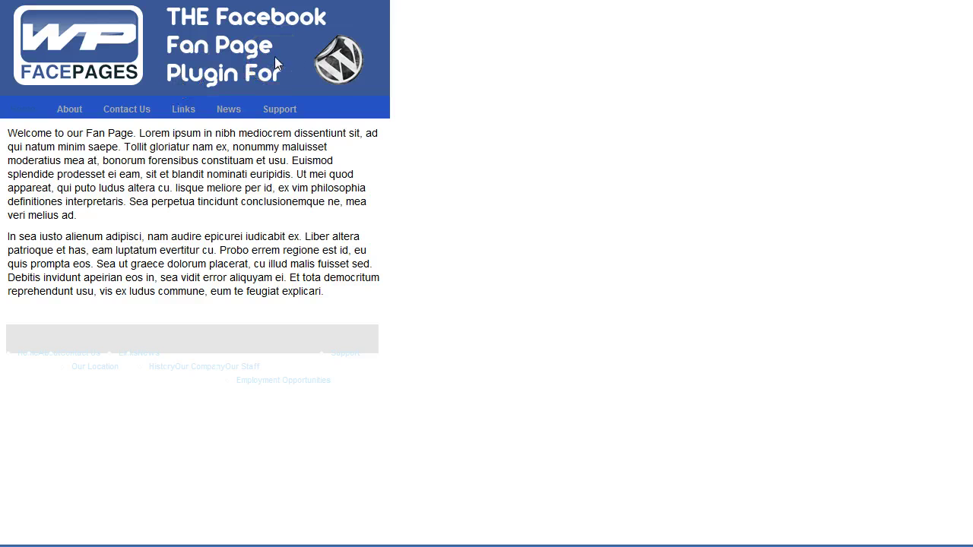
pyautogui.moveTo(272, 119)
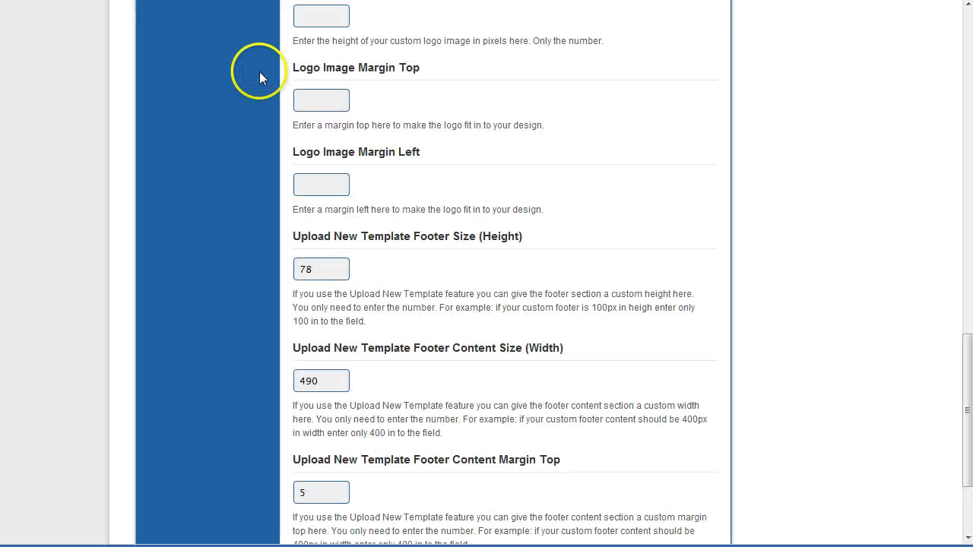
# Review the header image, header title and logo image settings in the Standard Templates options.
pyautogui.click(630, 221)
pyautogui.scroll(10, 630, 221)
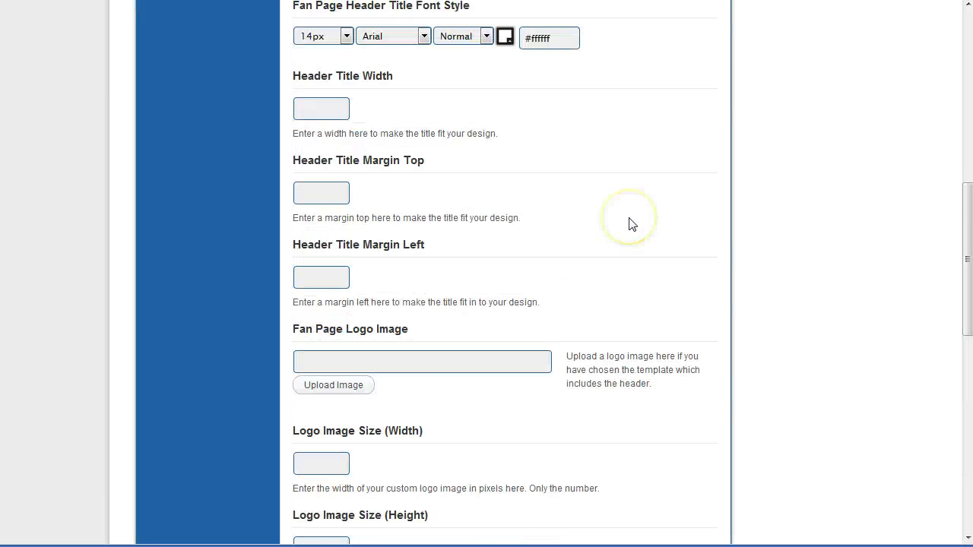
pyautogui.scroll(4, 630, 221)
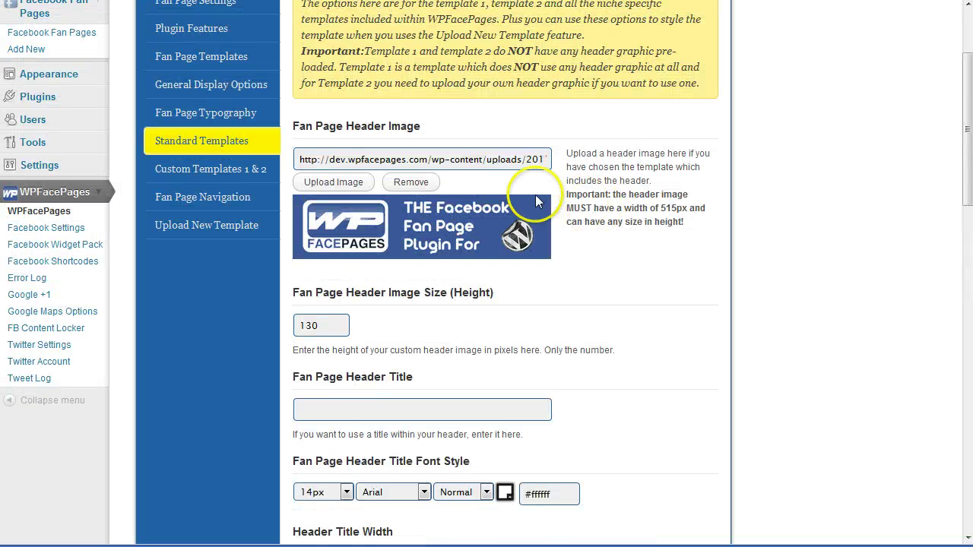
pyautogui.click(332, 186)
pyautogui.scroll(-5, 502, 319)
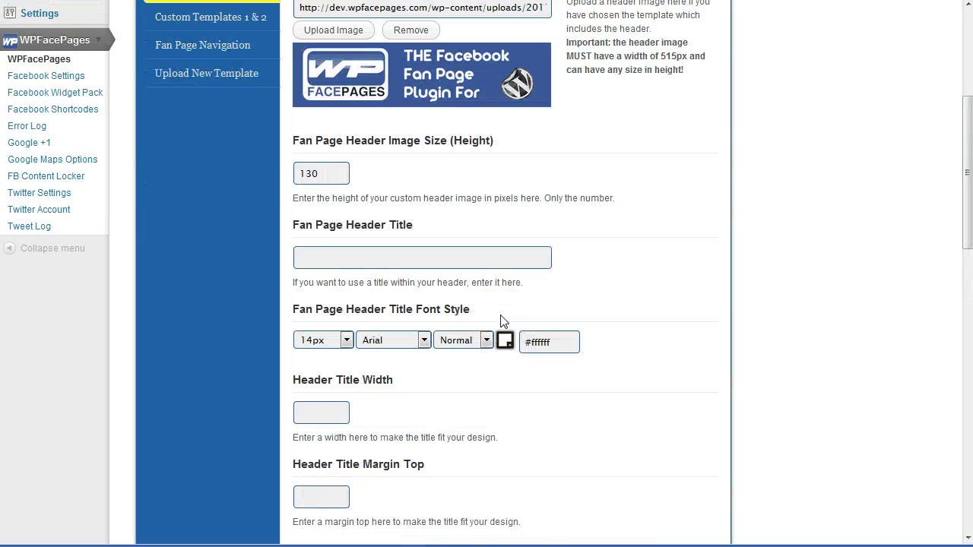
pyautogui.scroll(-2, 501, 320)
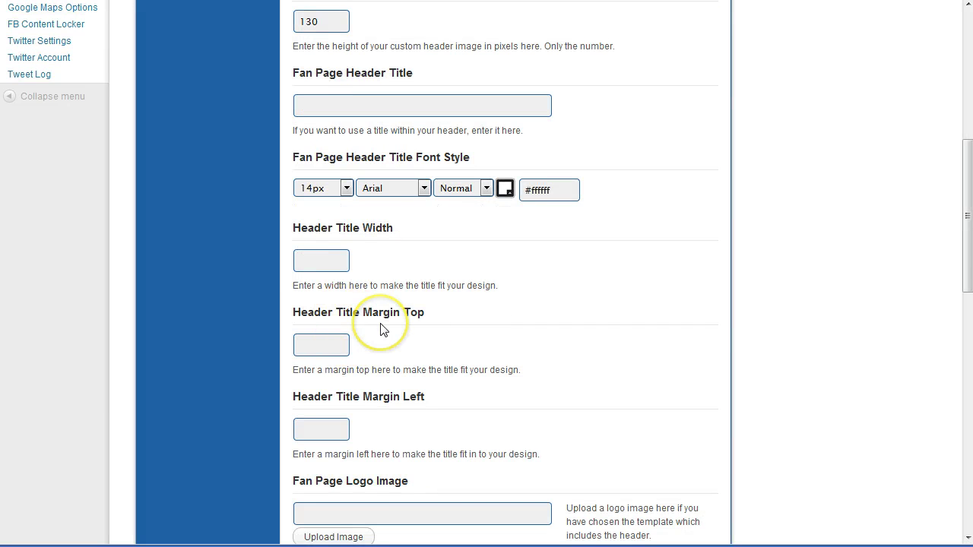
pyautogui.scroll(-3, 382, 326)
pyautogui.scroll(9, 502, 316)
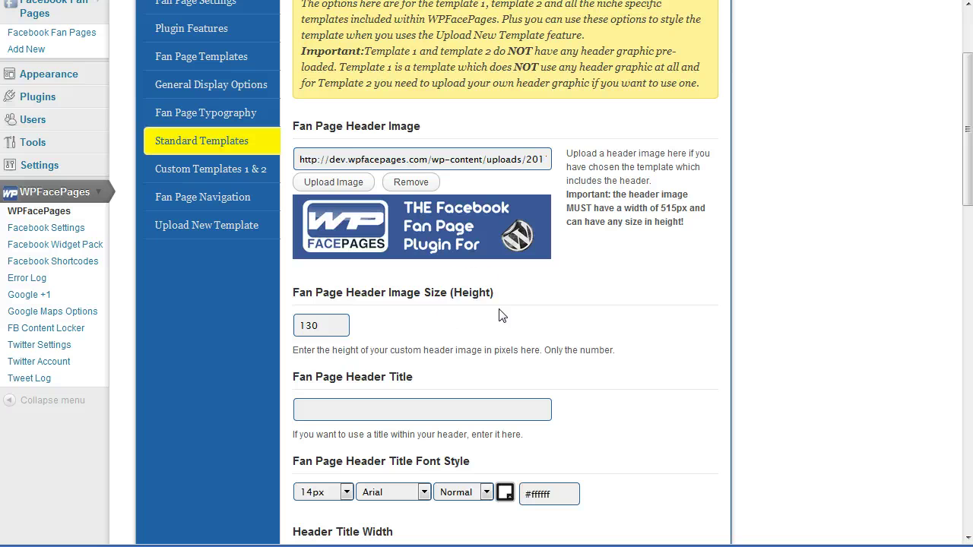
# Replace the Fan Page Header Image with the header_blank file and start editing the Fan Page Header Title.
pyautogui.click(334, 183)
pyautogui.doubleClick(418, 95)
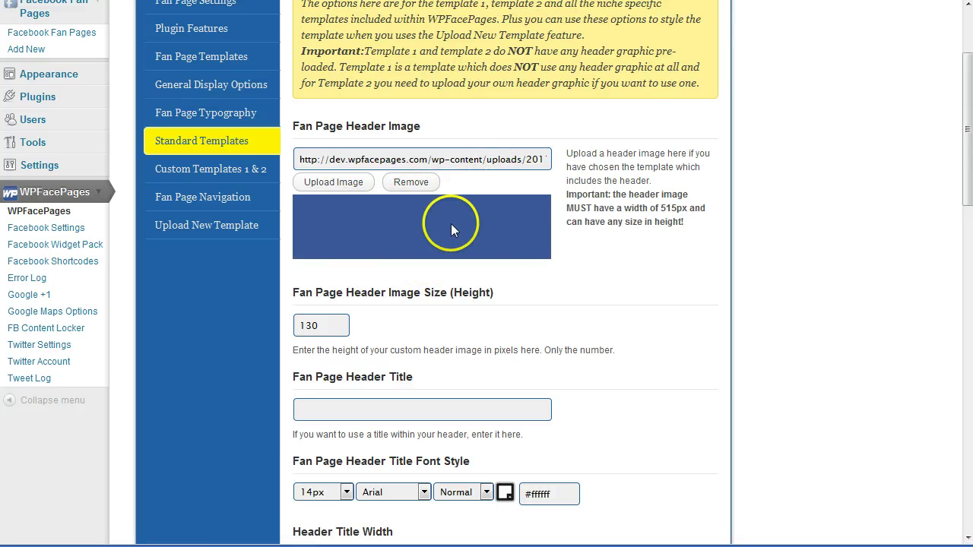
pyautogui.scroll(-1, 520, 264)
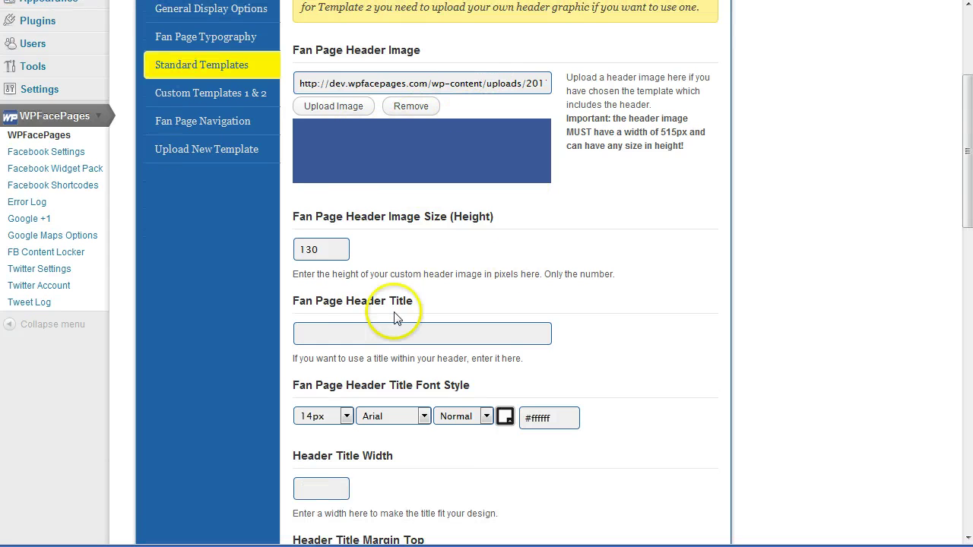
pyautogui.click(374, 330)
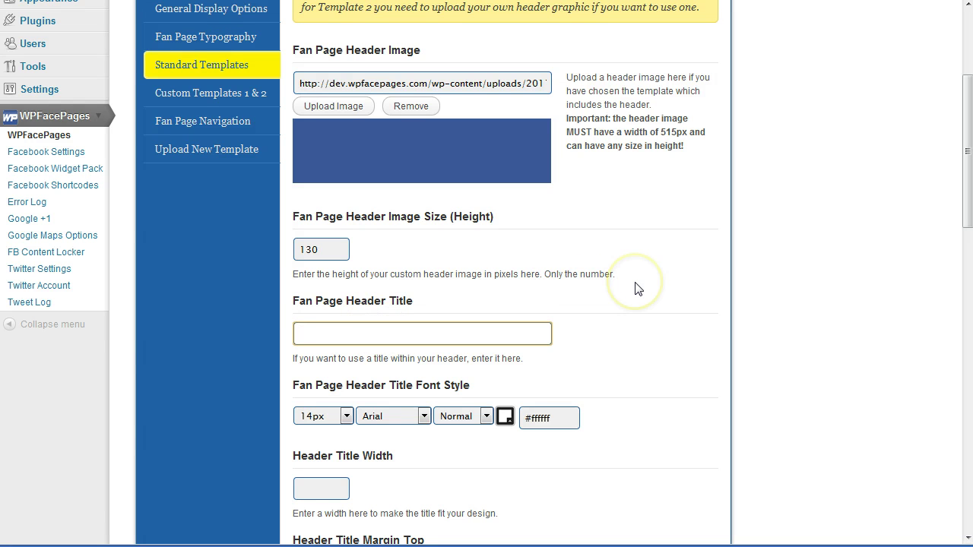
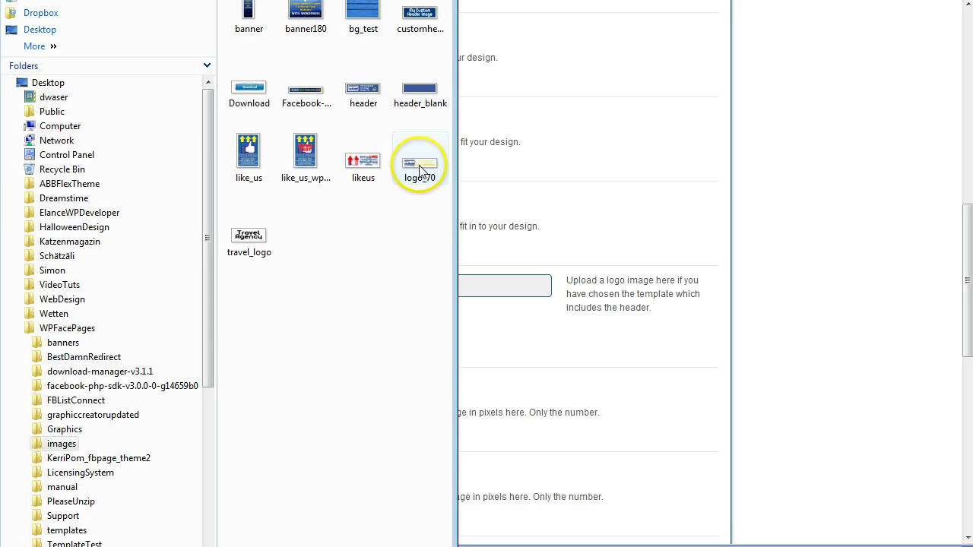
# Upload the logo_70 file as the Fan Page Logo Image.
pyautogui.click(419, 159)
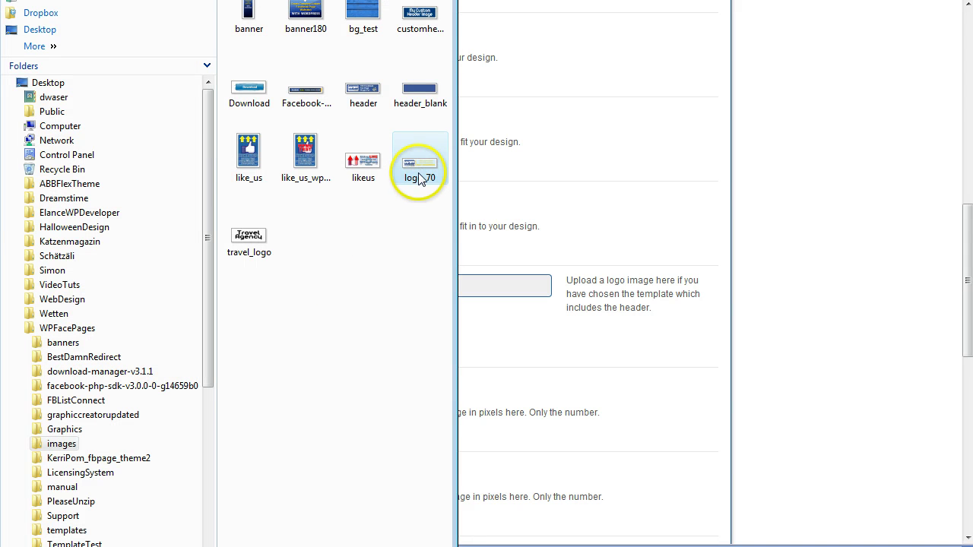
pyautogui.moveTo(419, 178)
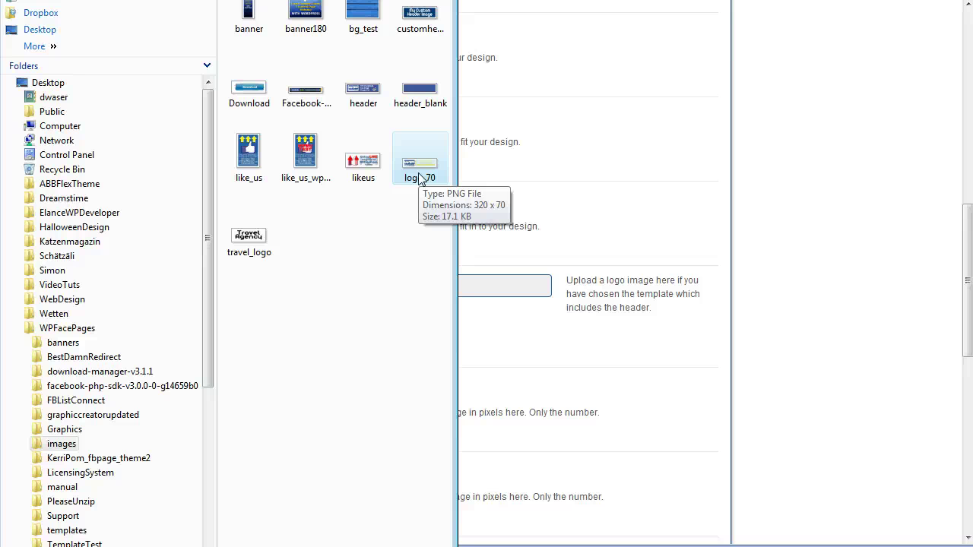
pyautogui.doubleClick(420, 171)
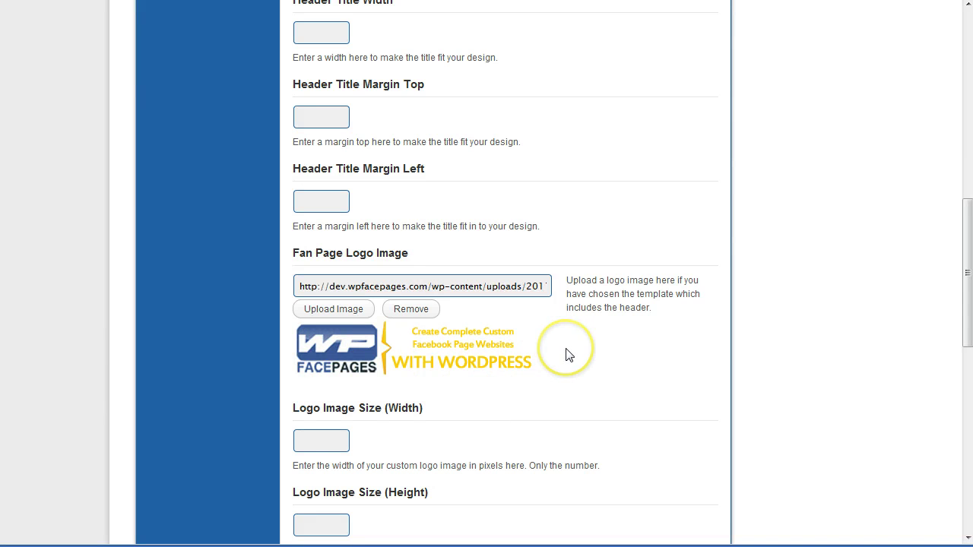
# Set the Logo Image Size to a width of 320 and a height of 70.
pyautogui.scroll(-2, 566, 354)
pyautogui.click(323, 287)
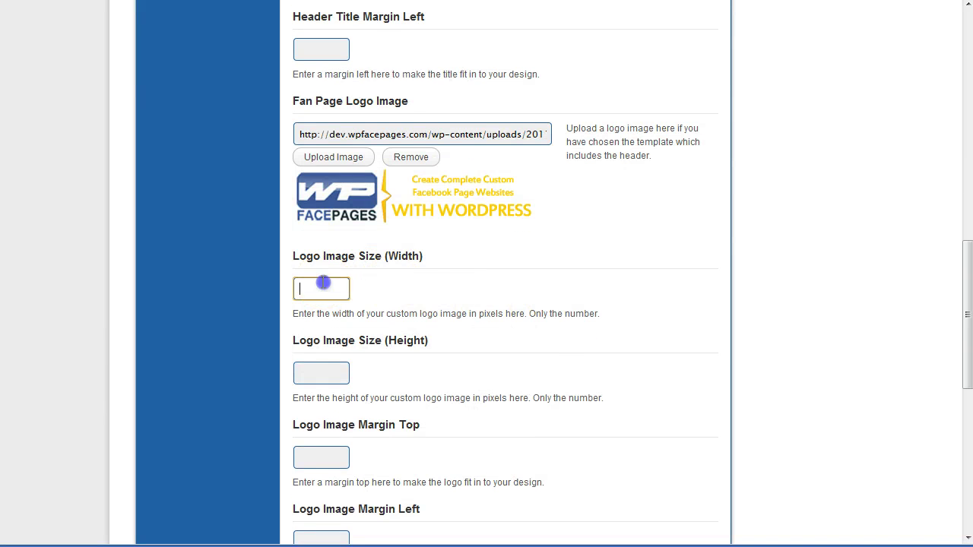
pyautogui.write('320')
pyautogui.moveTo(291, 257); pyautogui.dragTo(388, 256)
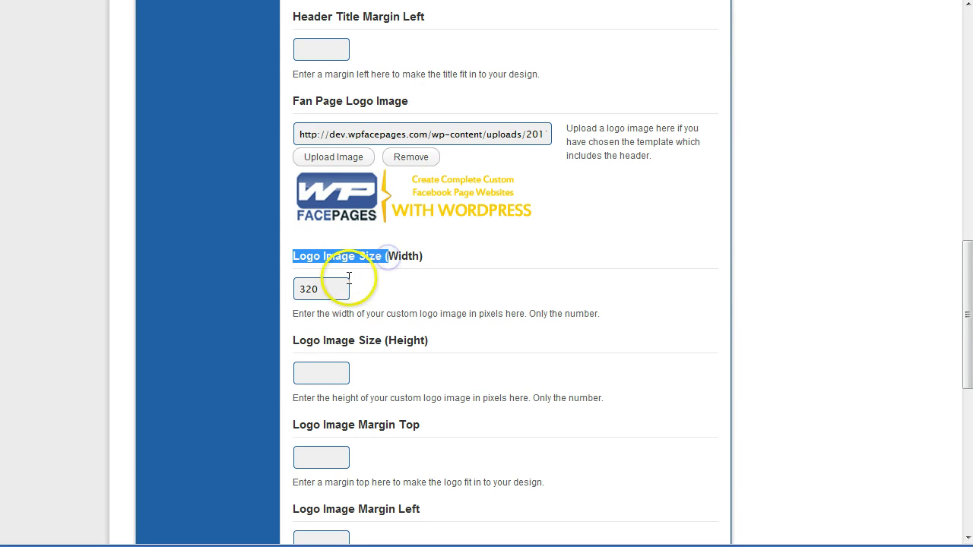
pyautogui.click(348, 283)
pyautogui.scroll(-1, 395, 283)
pyautogui.click(320, 298)
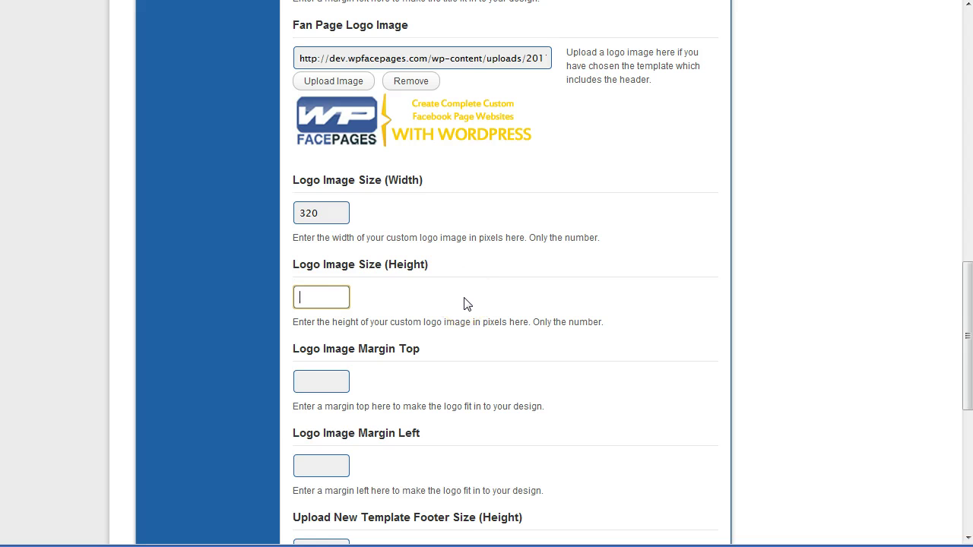
pyautogui.write('70')
# Set the Logo Image Margin Top to 20 and the Logo Image Margin Left to 10.
pyautogui.scroll(-1, 463, 304)
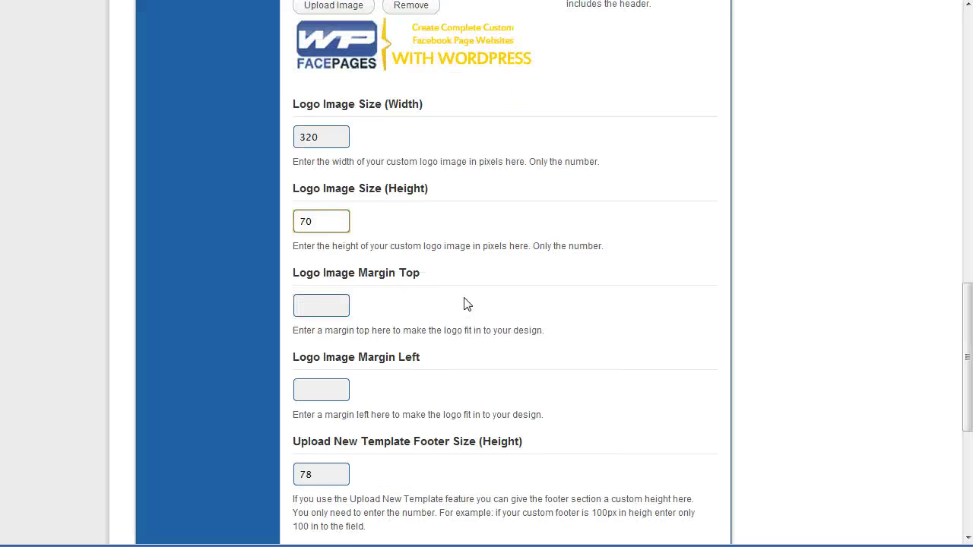
pyautogui.click(294, 271)
pyautogui.moveTo(294, 272); pyautogui.dragTo(420, 274)
pyautogui.click(311, 307)
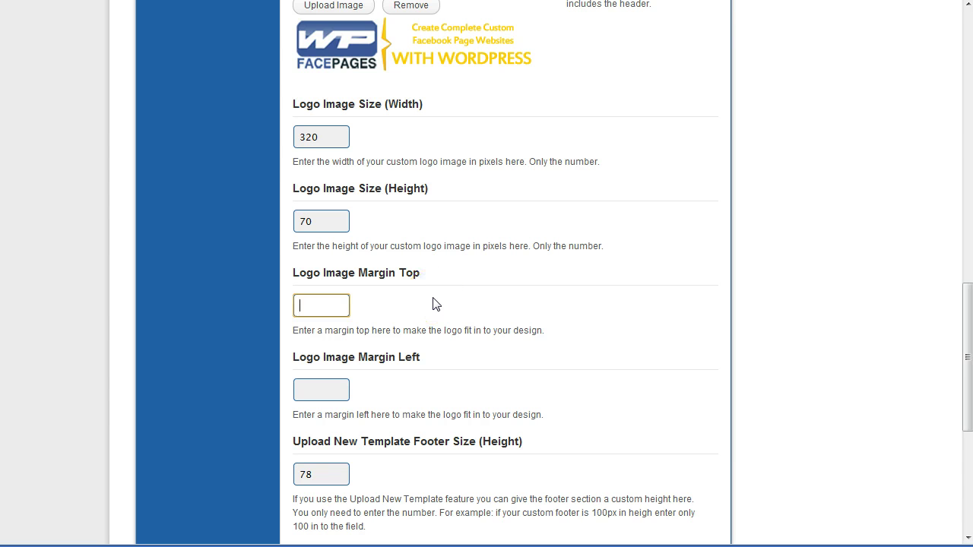
pyautogui.write('20')
pyautogui.scroll(-1, 436, 304)
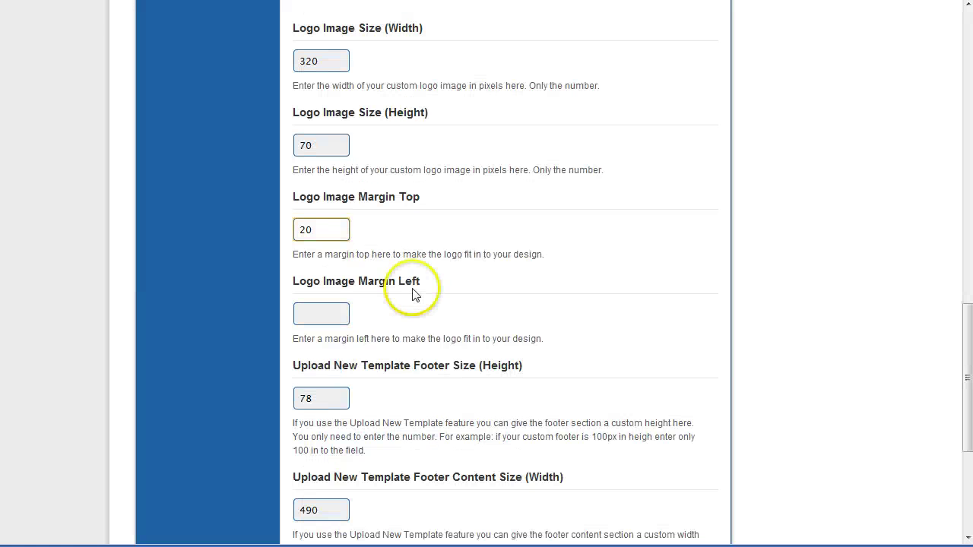
pyautogui.click(332, 313)
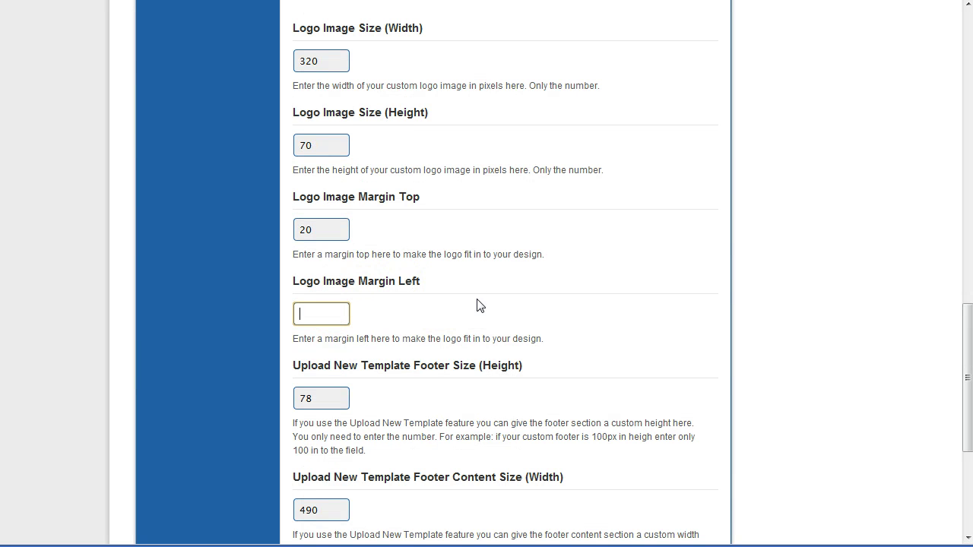
pyautogui.write('10')
# Save all template changes and reload the Welcome fan page to check the header with the logo.
pyautogui.scroll(-3, 479, 312)
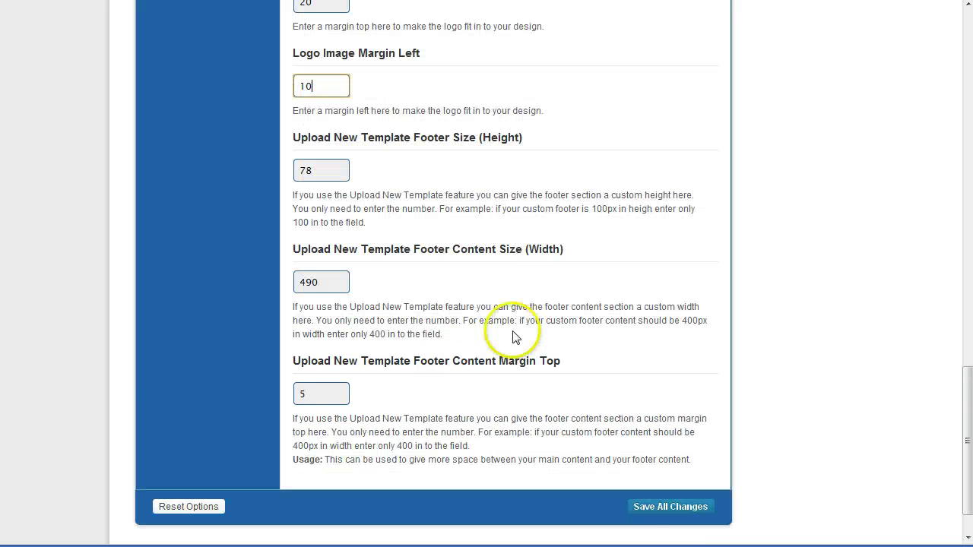
pyautogui.click(673, 507)
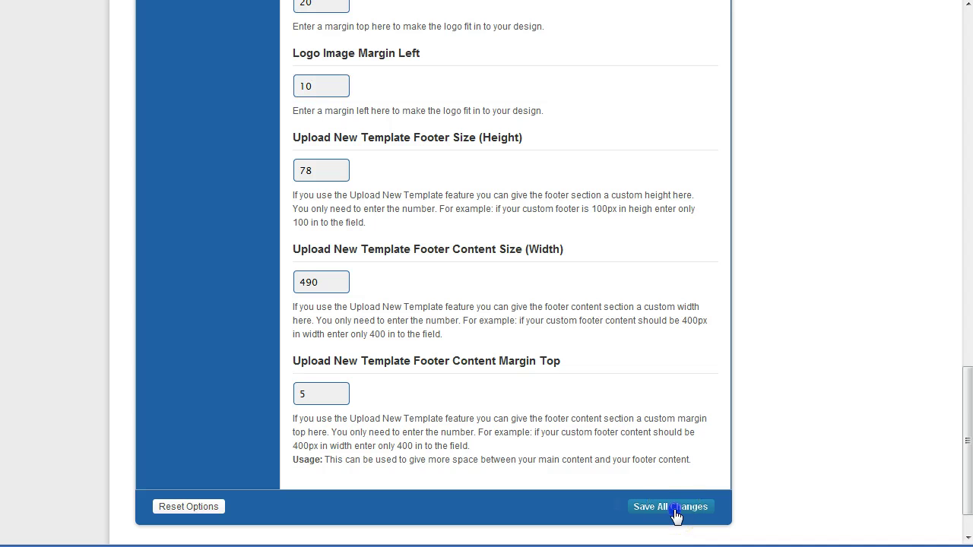
pyautogui.scroll(5, 668, 302)
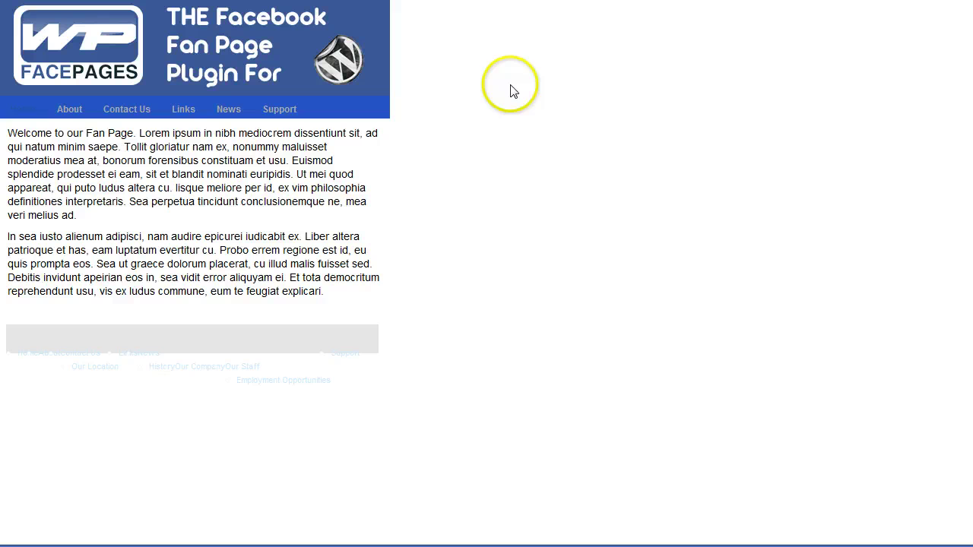
pyautogui.rightClick(510, 86)
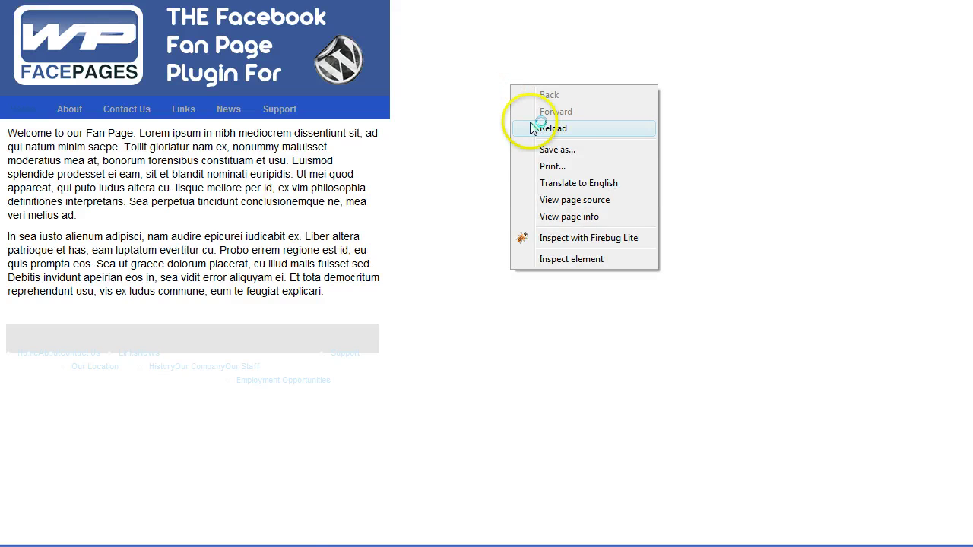
pyautogui.click(553, 128)
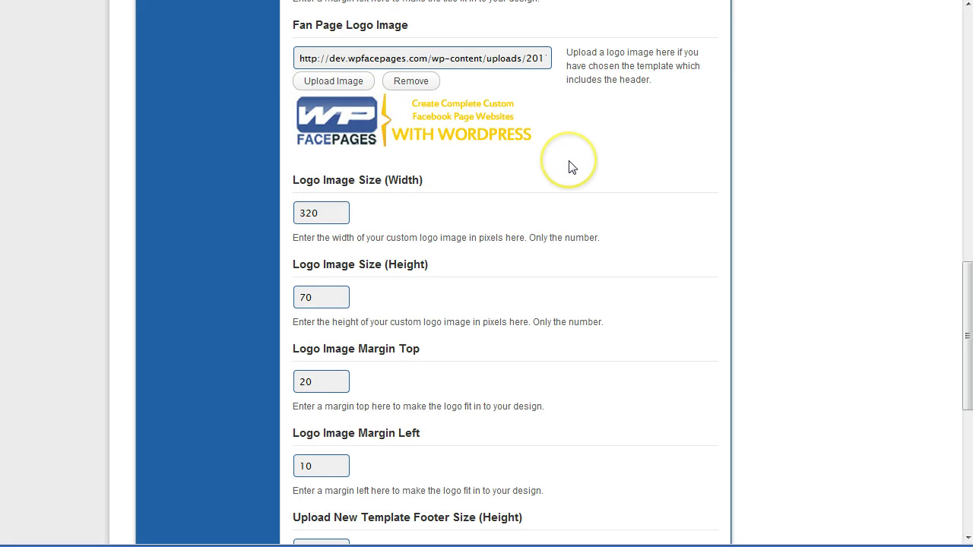
# Set the Header Title Margin Top to 20 in the template options.
pyautogui.scroll(2, 570, 166)
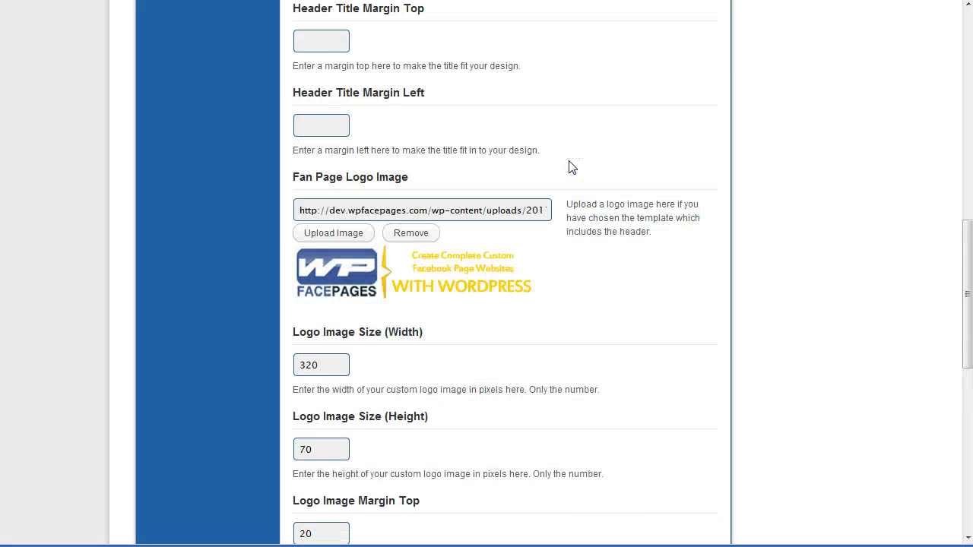
pyautogui.scroll(1, 571, 167)
pyautogui.scroll(2, 572, 167)
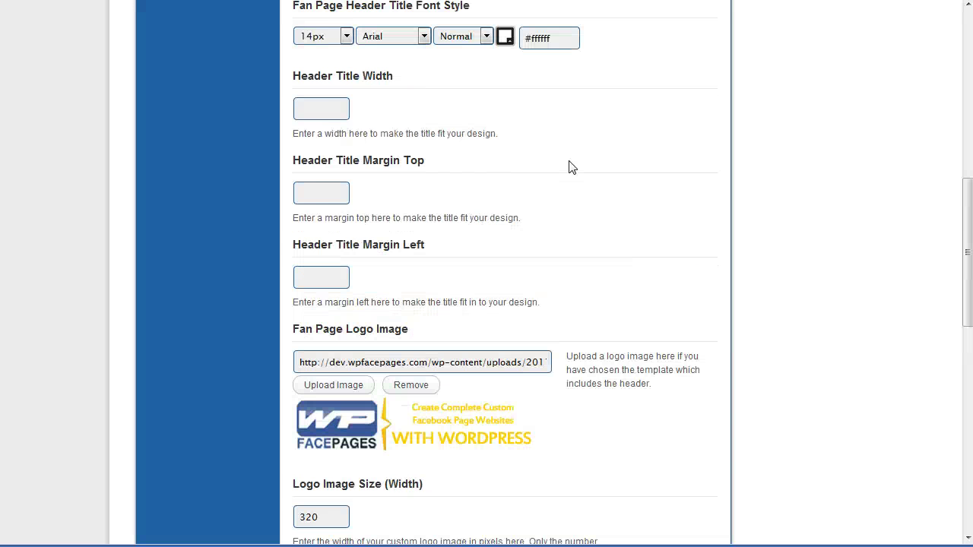
pyautogui.scroll(3, 571, 167)
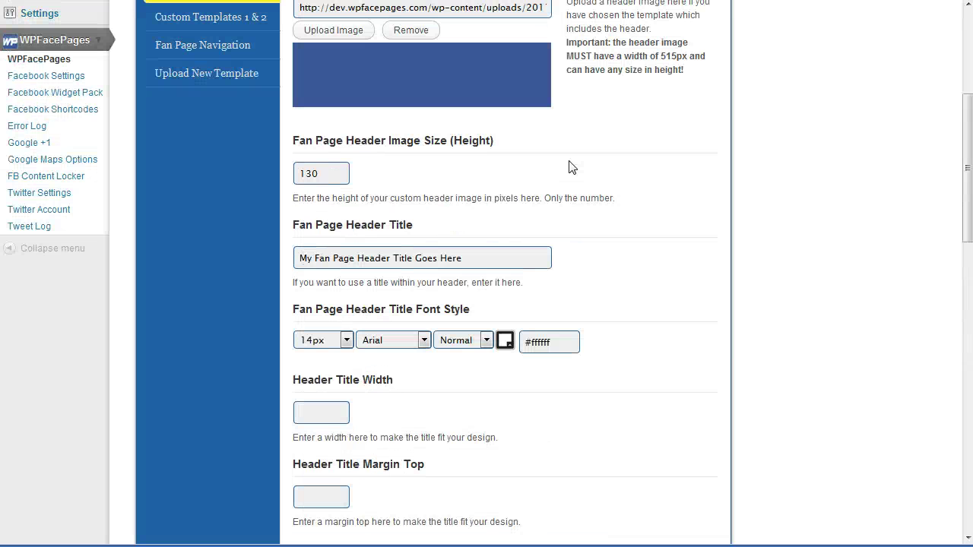
pyautogui.scroll(-1, 572, 167)
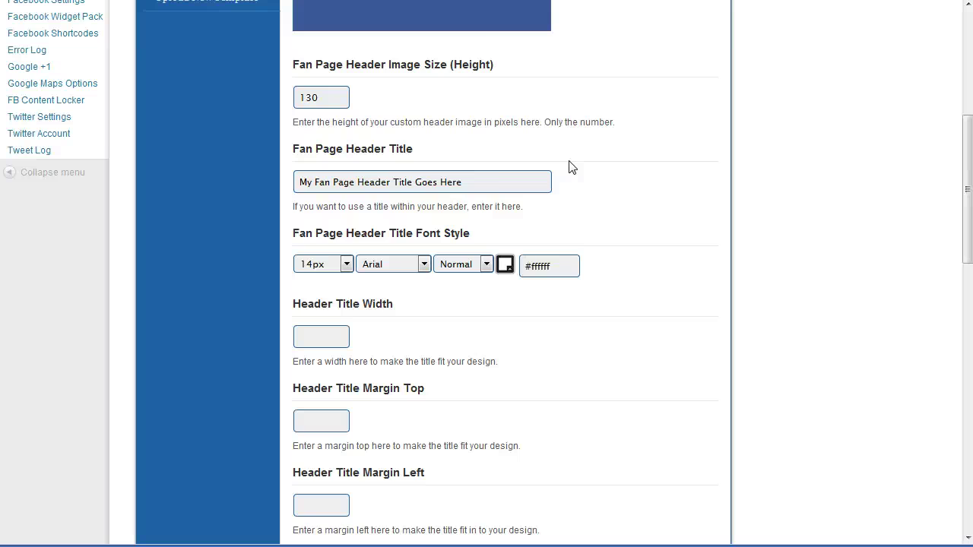
pyautogui.scroll(-1, 572, 167)
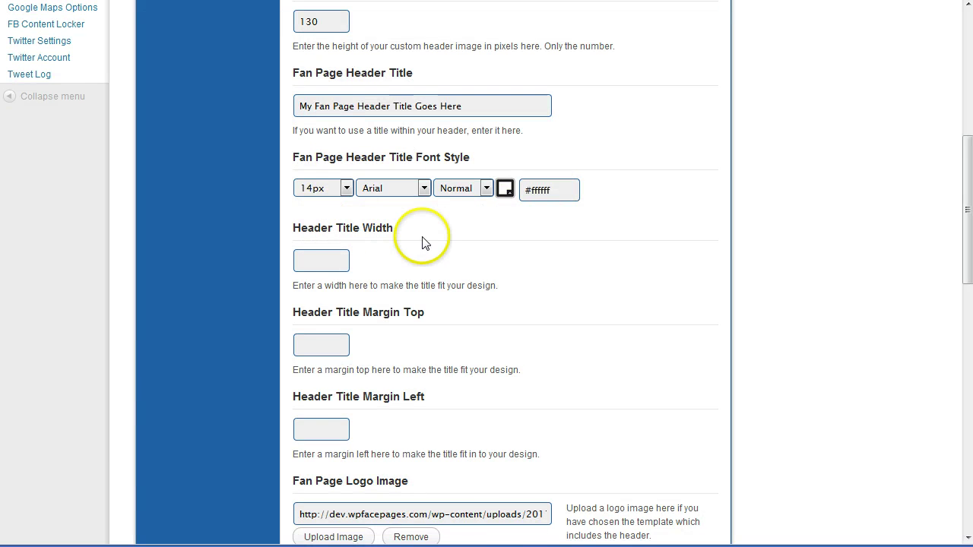
pyautogui.scroll(-1, 424, 243)
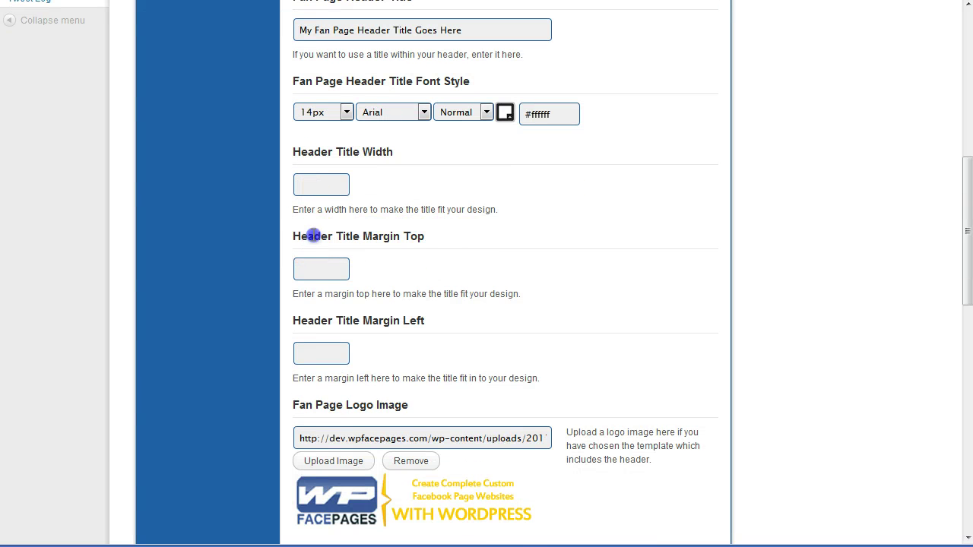
pyautogui.moveTo(313, 236); pyautogui.dragTo(384, 237)
pyautogui.click(326, 268)
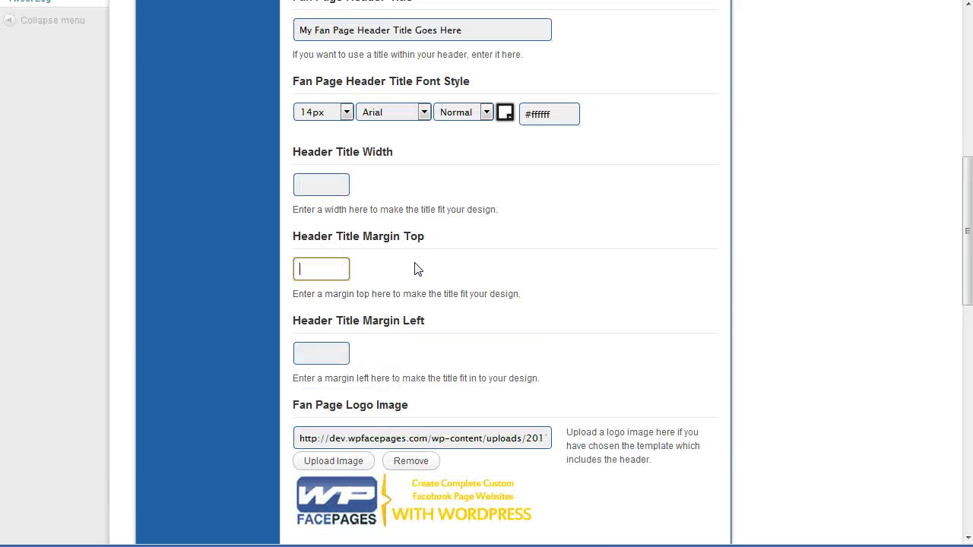
pyautogui.write('20')
# Check the Logo Image Margin Top setting and set the Header Title Margin Left to 350.
pyautogui.scroll(-3, 403, 268)
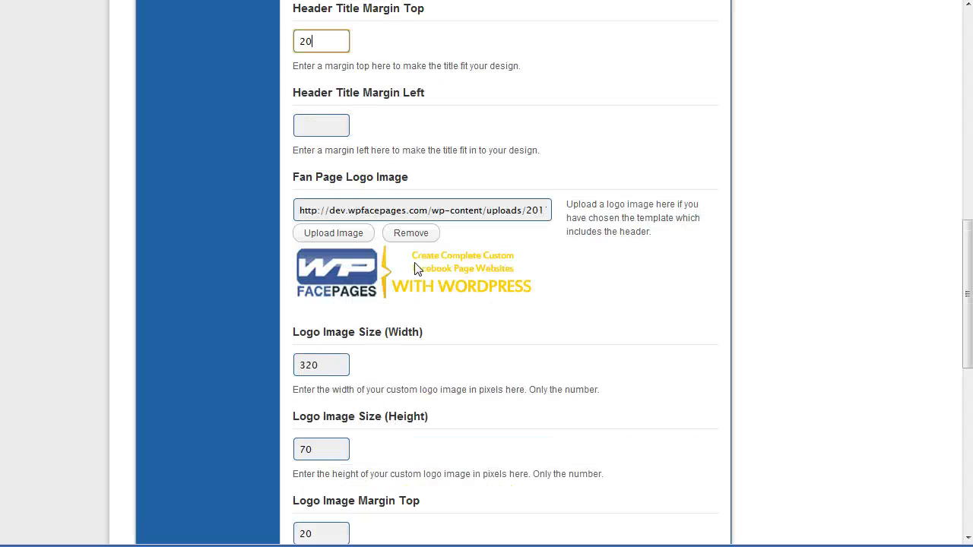
pyautogui.scroll(-1, 334, 449)
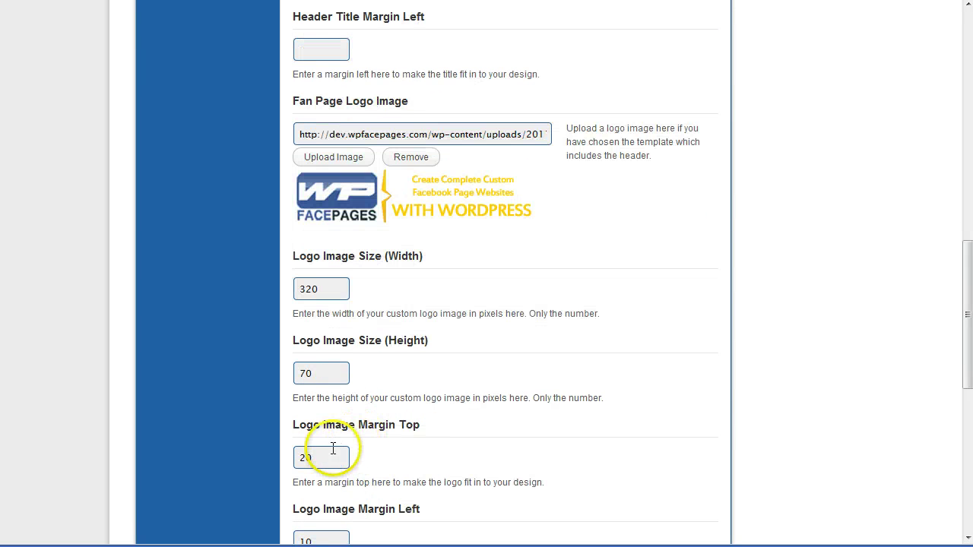
pyautogui.scroll(3, 434, 376)
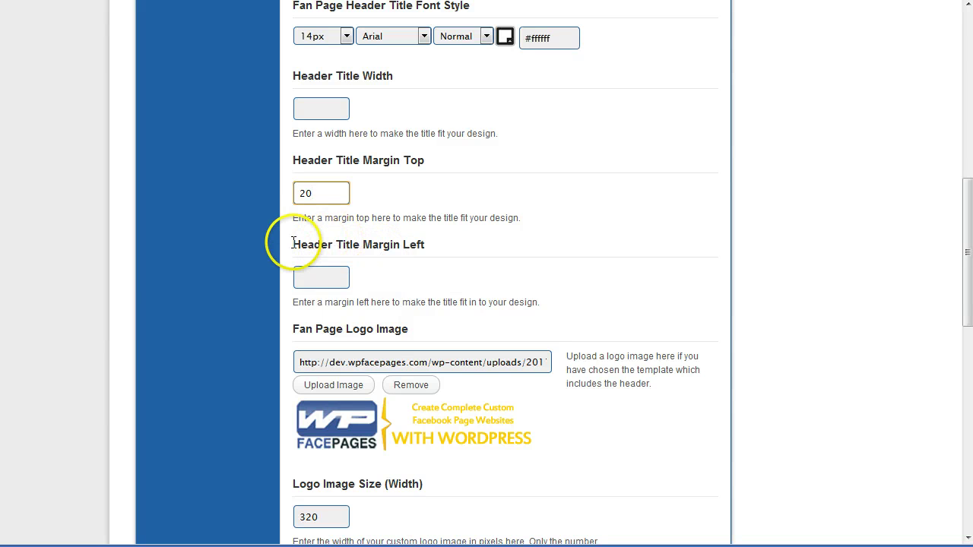
pyautogui.click(320, 272)
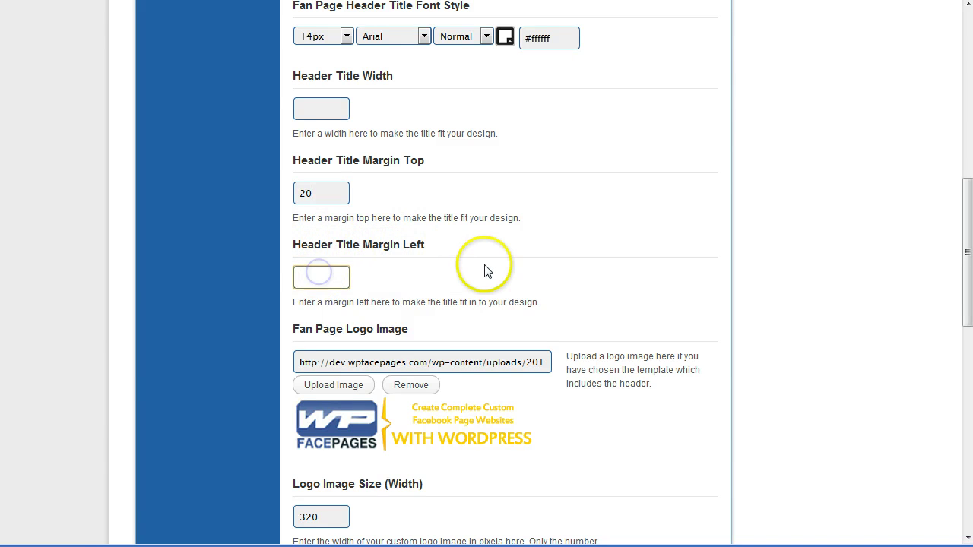
pyautogui.scroll(-1, 485, 271)
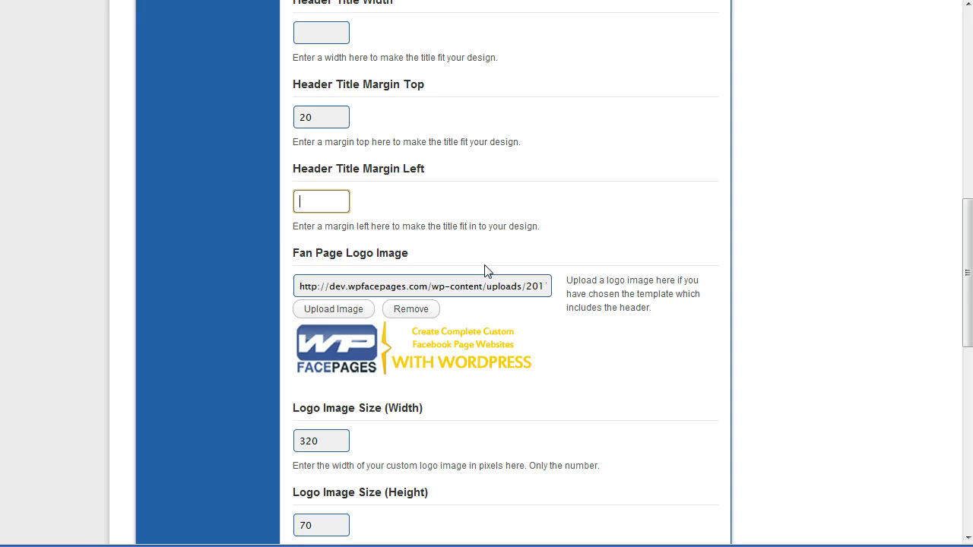
pyautogui.scroll(-1, 485, 271)
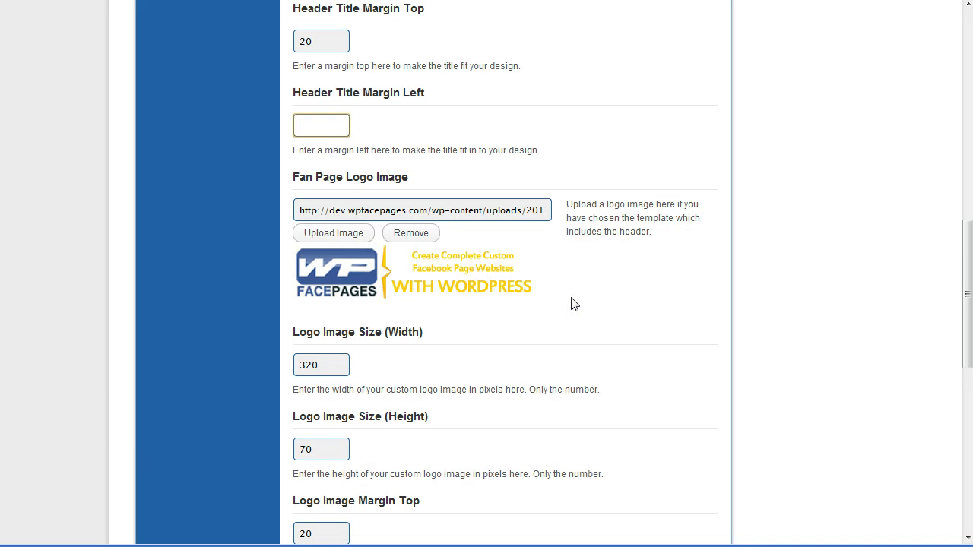
pyautogui.write('350')
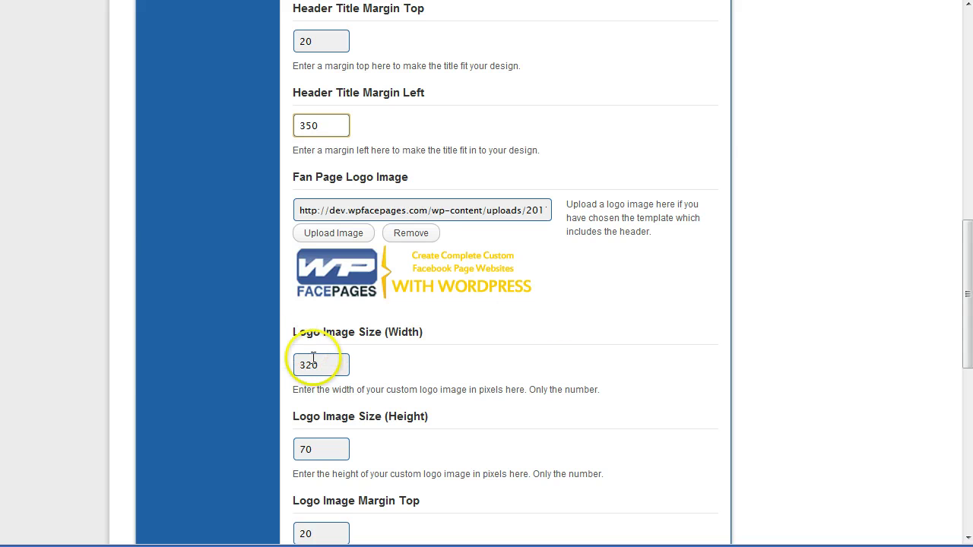
# Compare the logo image's width and left margin with the Header Title Margin Left value.
pyautogui.moveTo(335, 365); pyautogui.dragTo(306, 365)
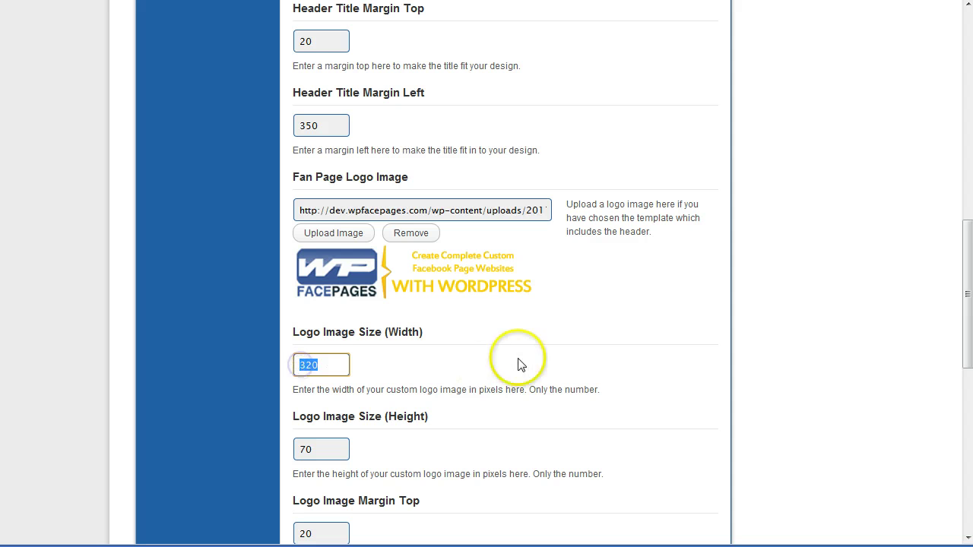
pyautogui.scroll(-1, 519, 365)
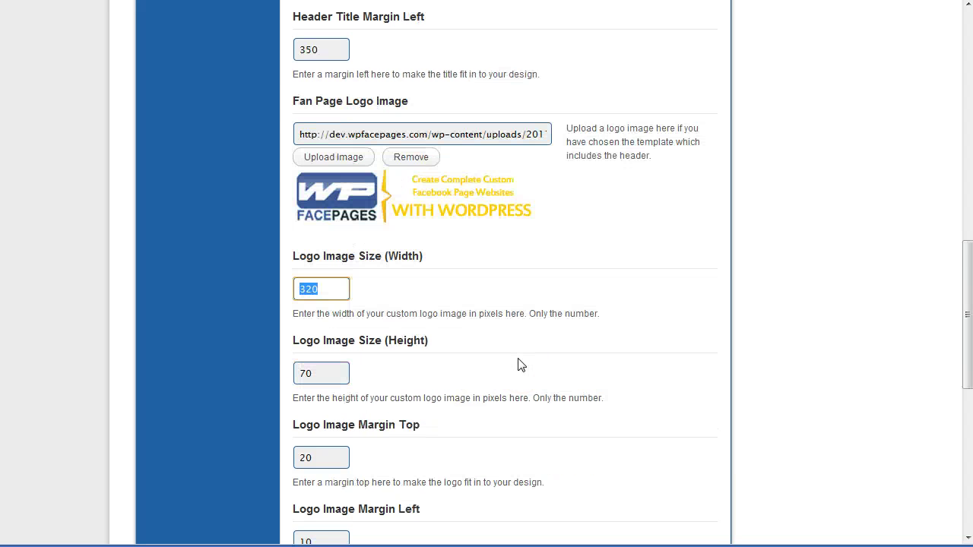
pyautogui.scroll(-1, 519, 365)
pyautogui.click(324, 462)
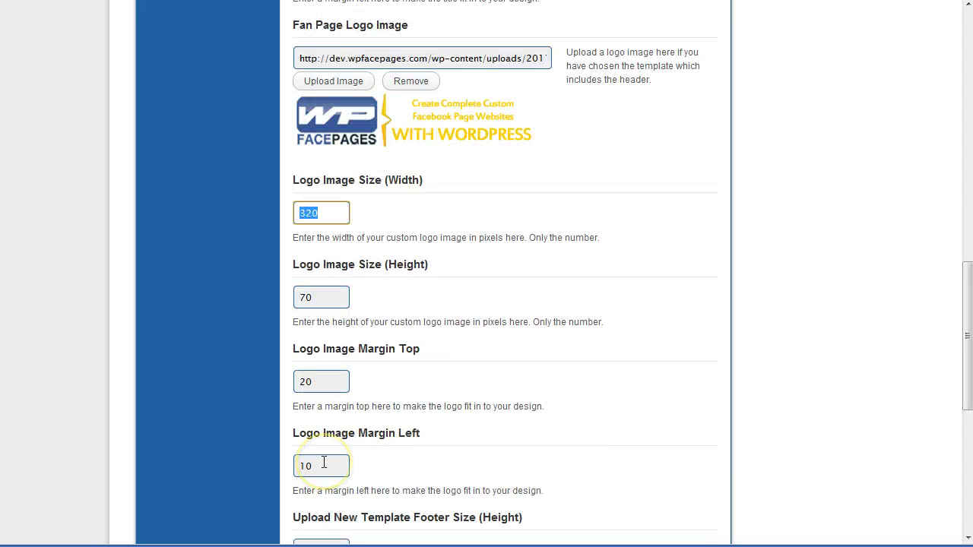
pyautogui.doubleClick(303, 465)
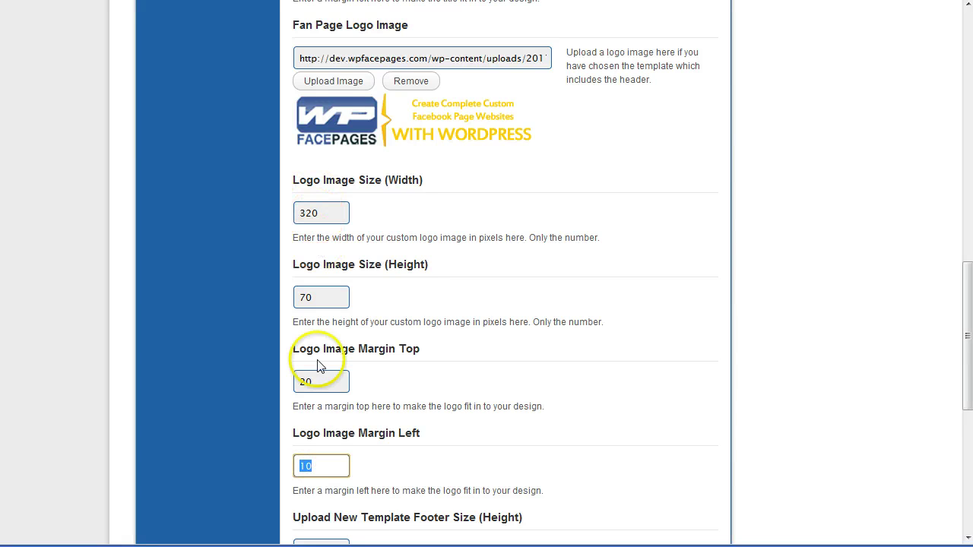
pyautogui.scroll(1, 427, 400)
pyautogui.scroll(2, 427, 401)
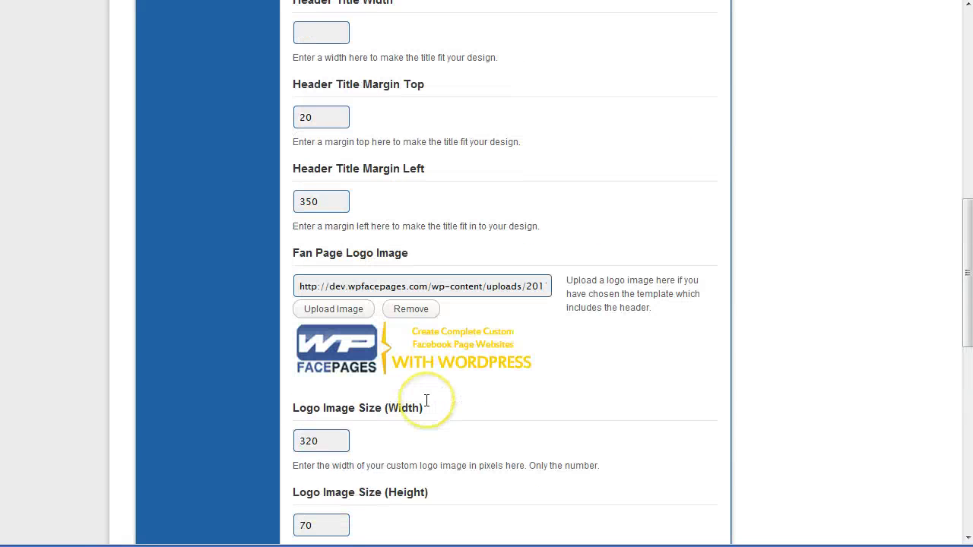
pyautogui.doubleClick(305, 201)
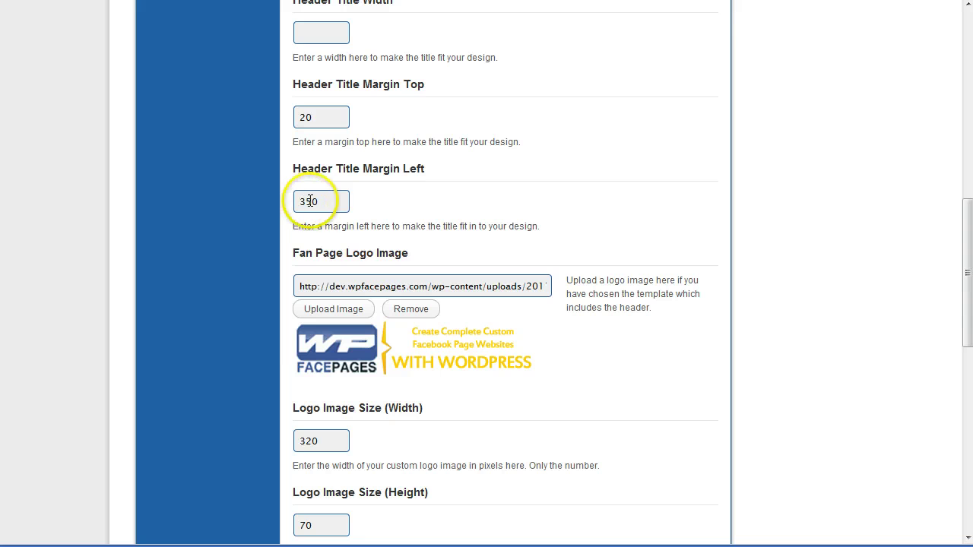
# Re-enter 350 as the Header Title Margin Left in the template options.
pyautogui.write('350')
pyautogui.doubleClick(305, 202)
pyautogui.write('350')
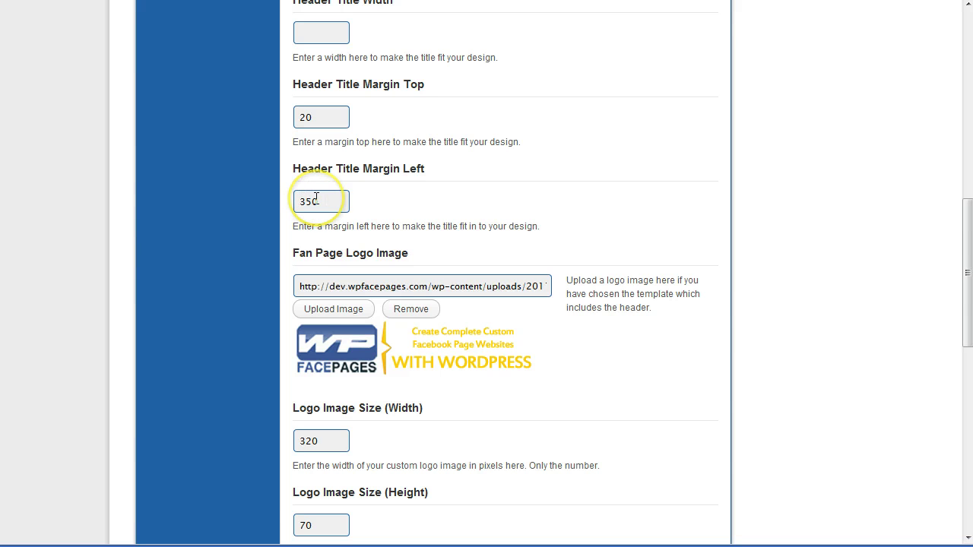
pyautogui.click(318, 200)
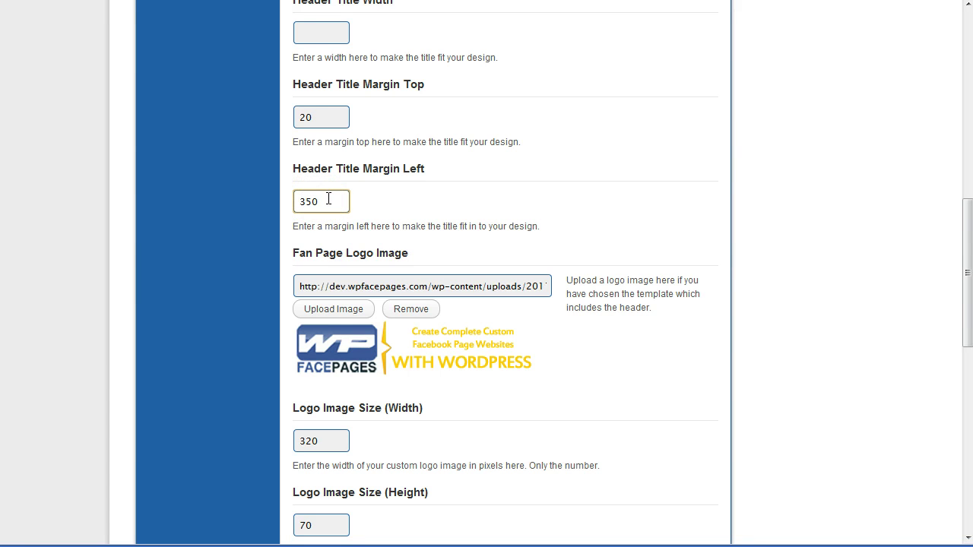
pyautogui.moveTo(327, 200); pyautogui.dragTo(295, 201)
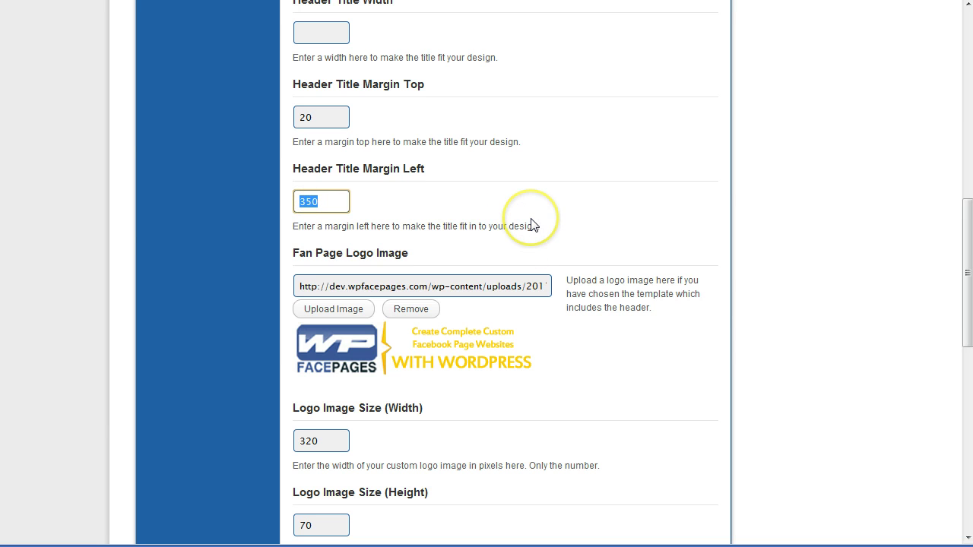
pyautogui.scroll(1, 532, 226)
pyautogui.click(327, 278)
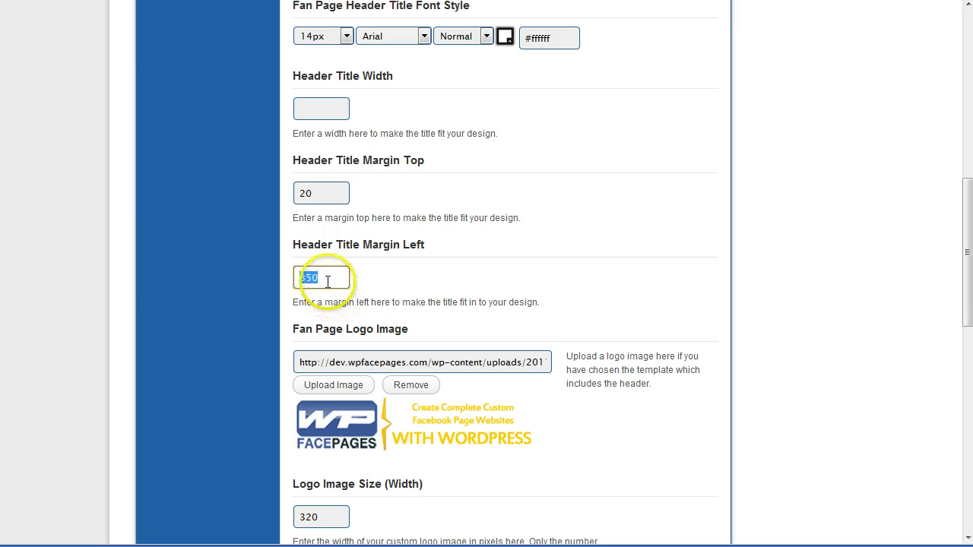
# Set the Header Title Width to 150 so the title fits beside the logo.
pyautogui.moveTo(293, 76); pyautogui.dragTo(397, 76)
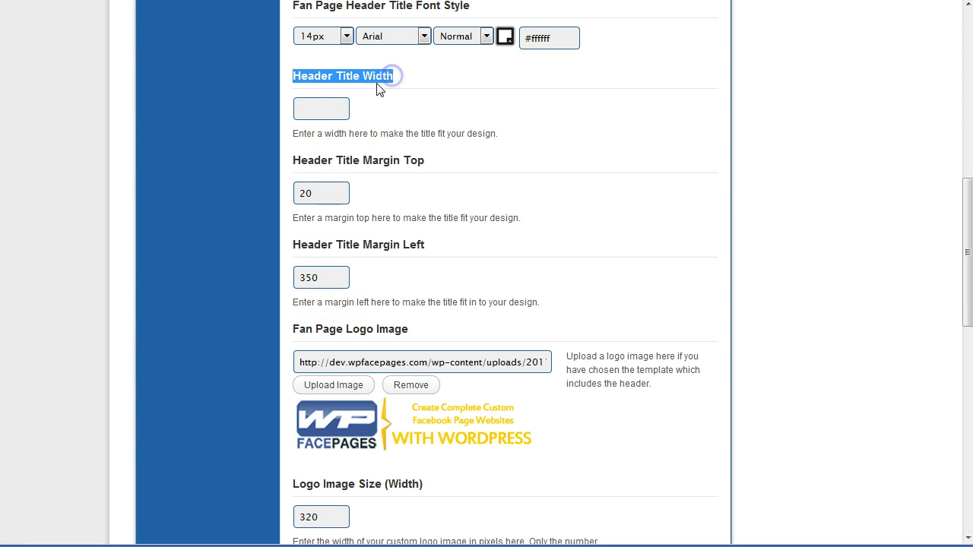
pyautogui.click(321, 109)
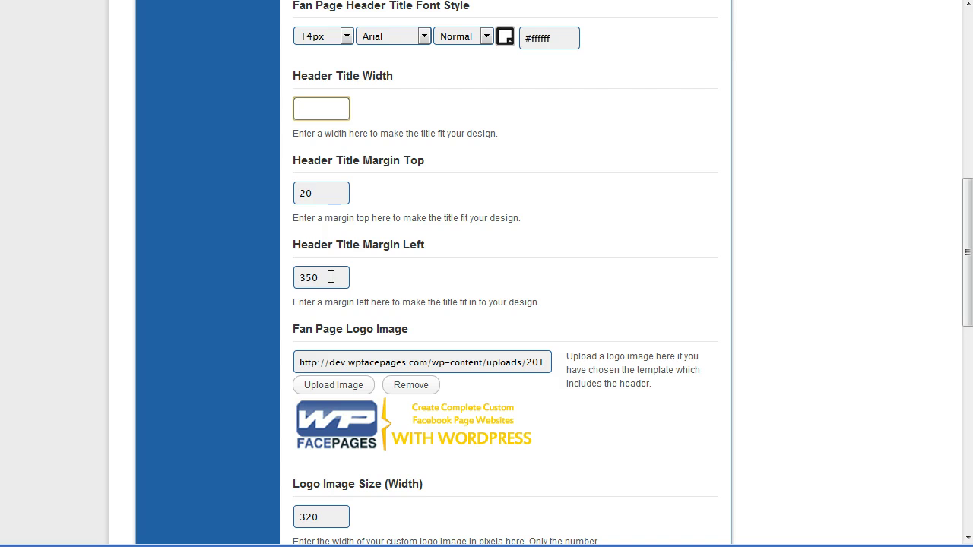
pyautogui.moveTo(330, 276); pyautogui.dragTo(296, 277)
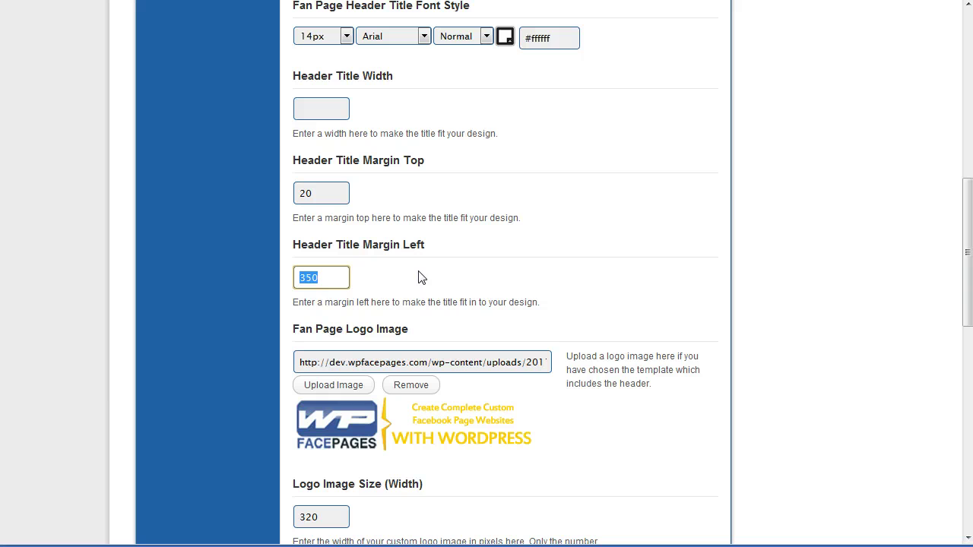
pyautogui.click(319, 109)
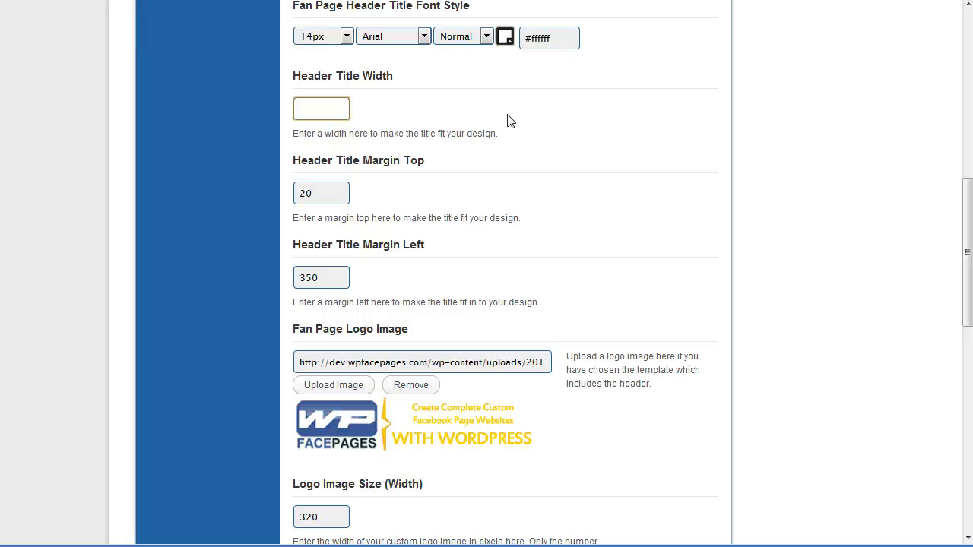
pyautogui.write('50')
# Save all template changes and reload the fan page to check the header title's position.
pyautogui.scroll(-10, 509, 122)
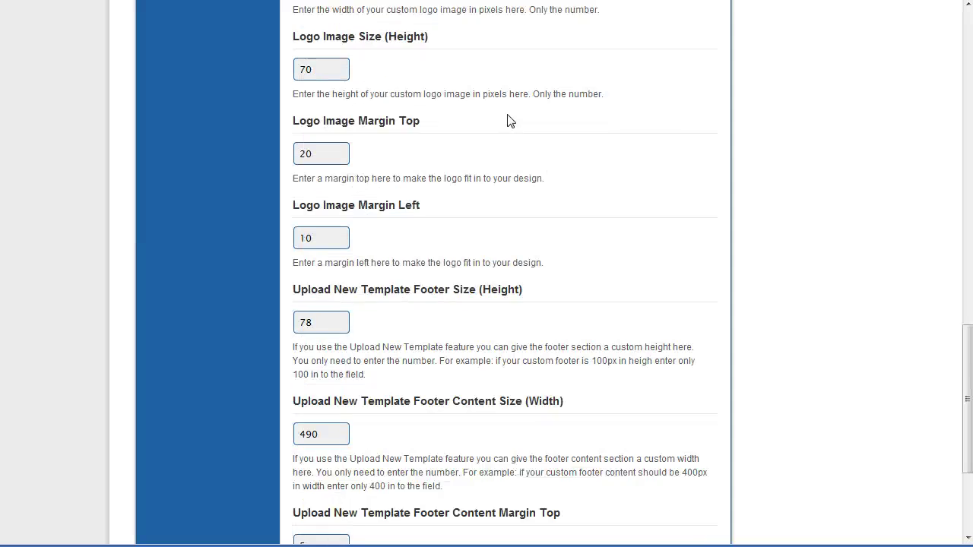
pyautogui.click(665, 456)
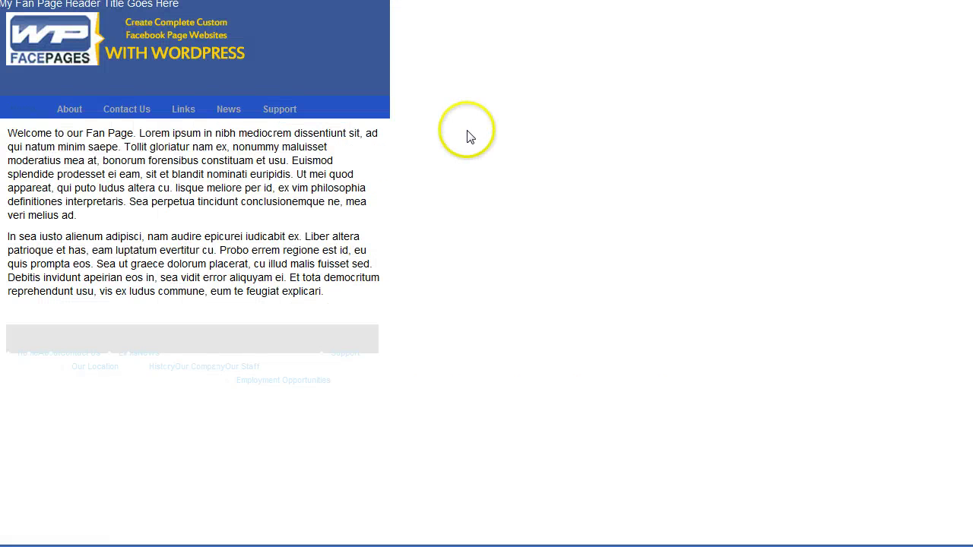
pyautogui.rightClick(465, 132)
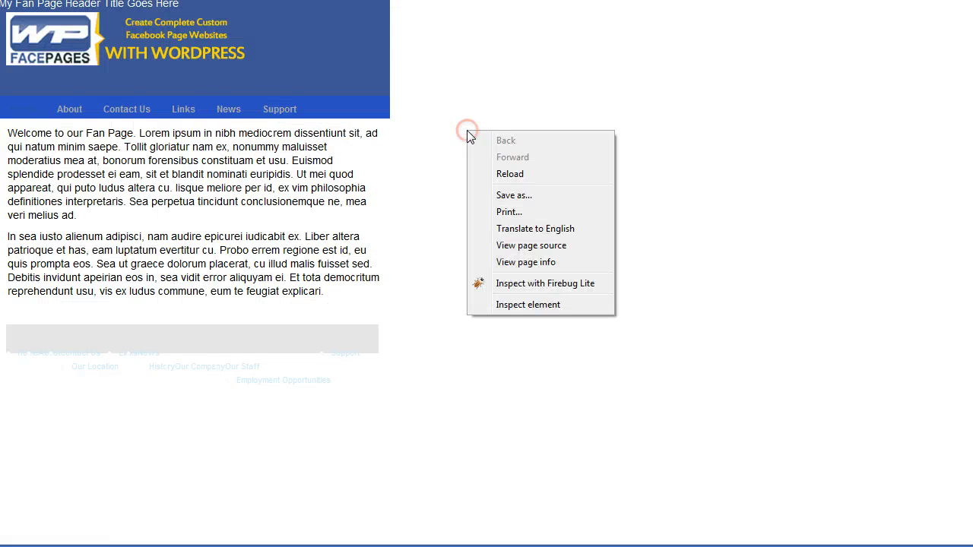
pyautogui.click(490, 174)
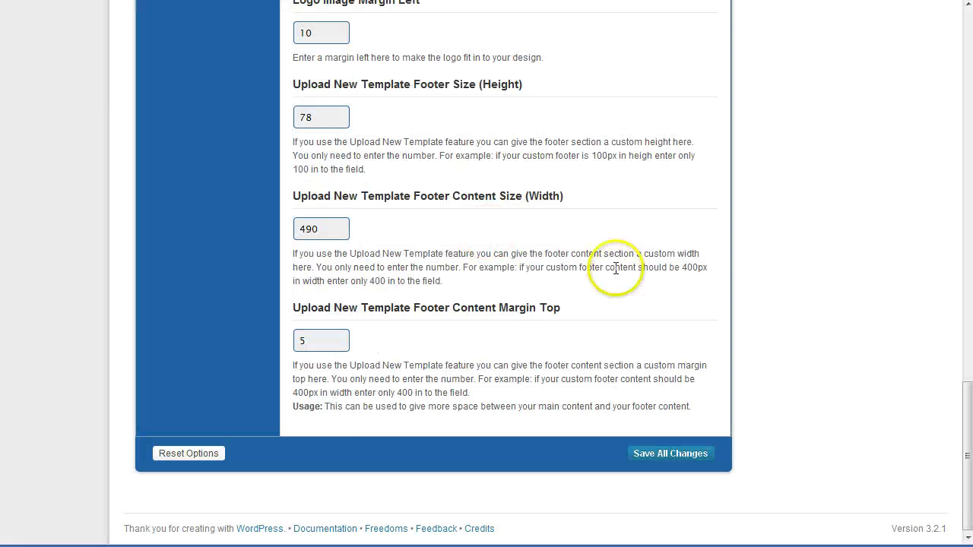
# Set the Fan Page Header Title font style to 20px and Bold.
pyautogui.scroll(10, 615, 261)
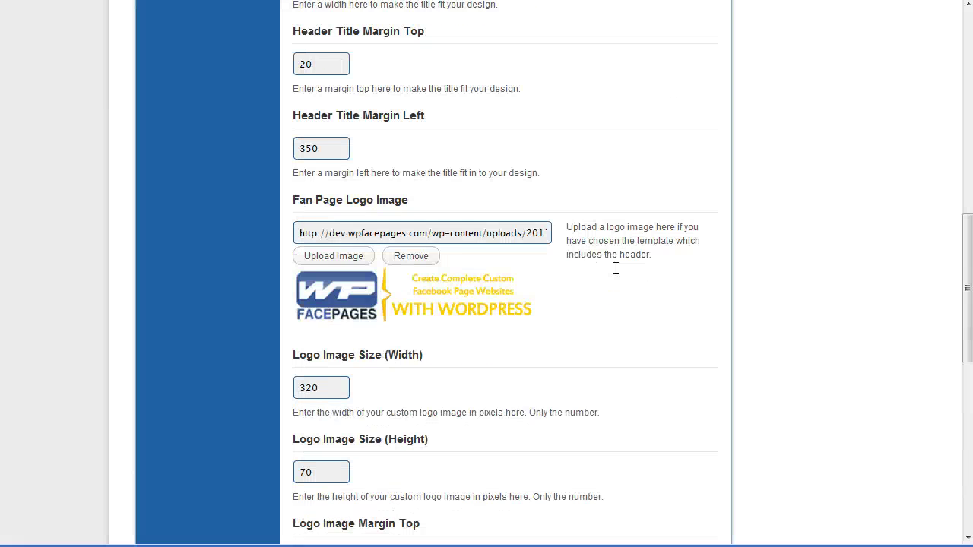
pyautogui.scroll(3, 615, 267)
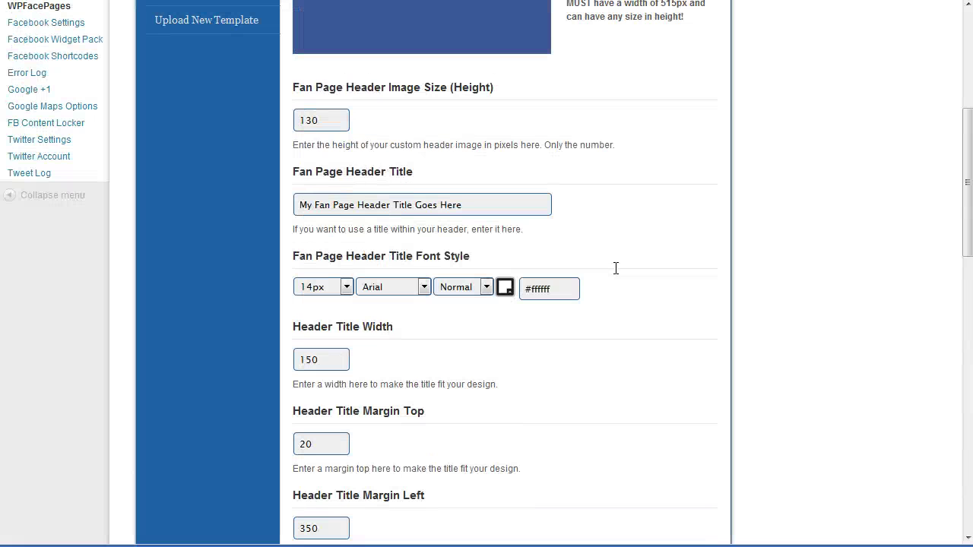
pyautogui.click(346, 286)
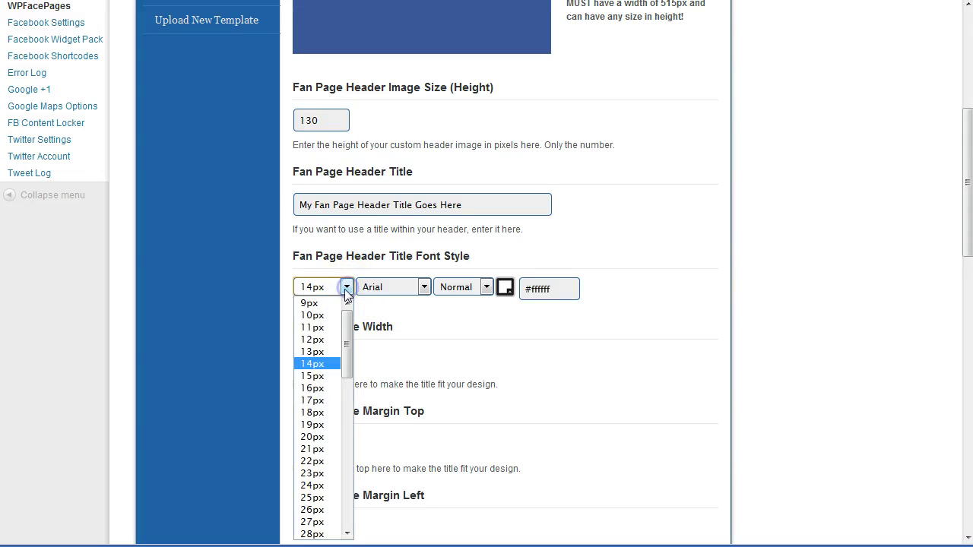
pyautogui.click(323, 438)
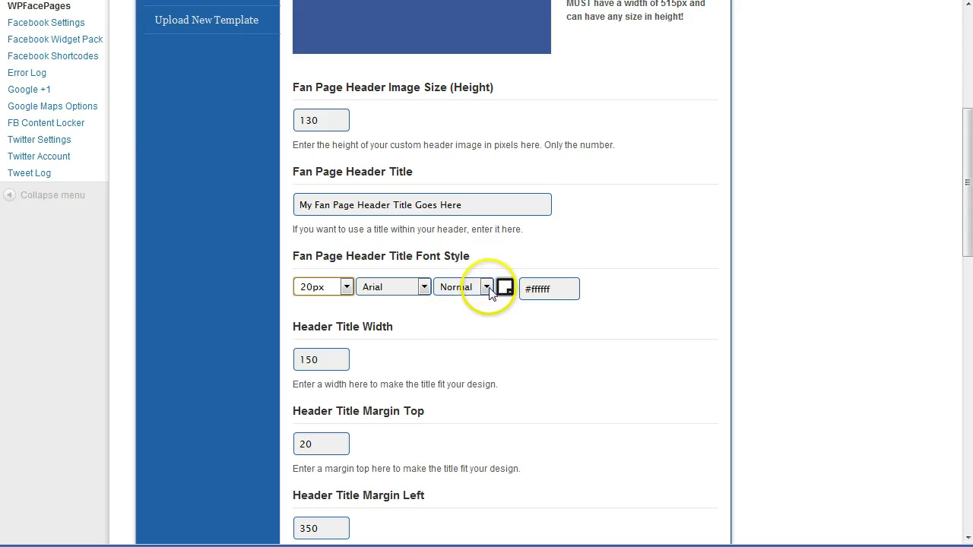
pyautogui.click(488, 288)
pyautogui.click(466, 315)
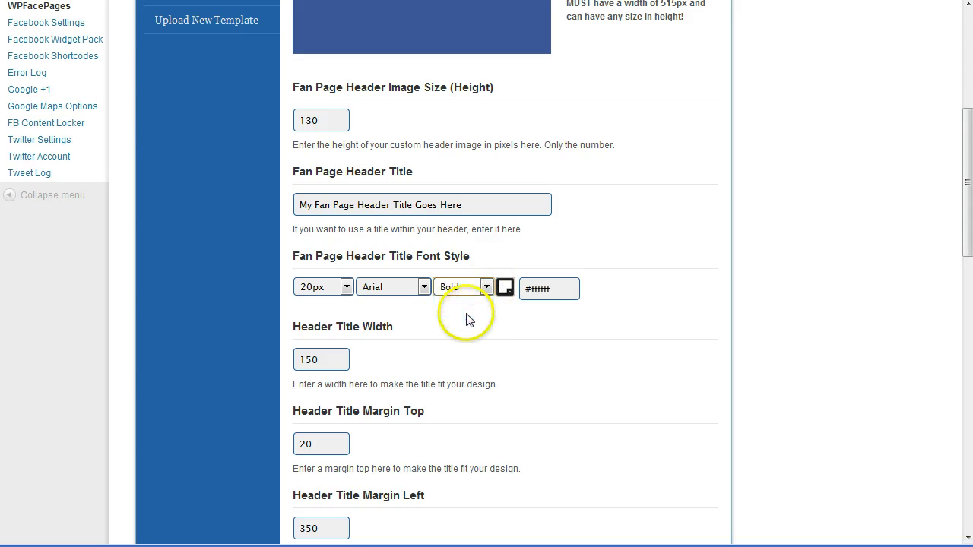
# Change the Fan Page Header Title font colour to orange, #ff8c00.
pyautogui.click(505, 287)
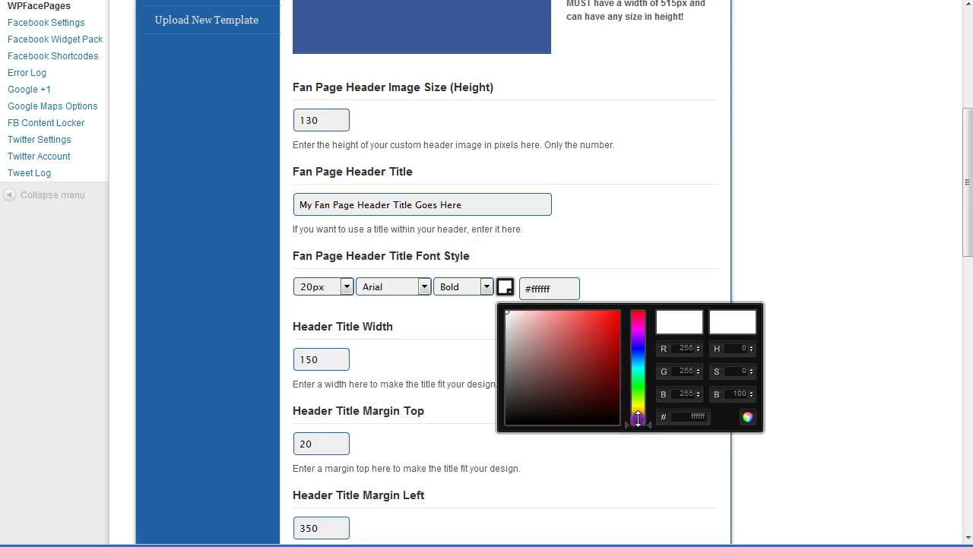
pyautogui.moveTo(632, 421); pyautogui.dragTo(638, 416)
pyautogui.moveTo(609, 363); pyautogui.dragTo(618, 311)
pyautogui.click(688, 393)
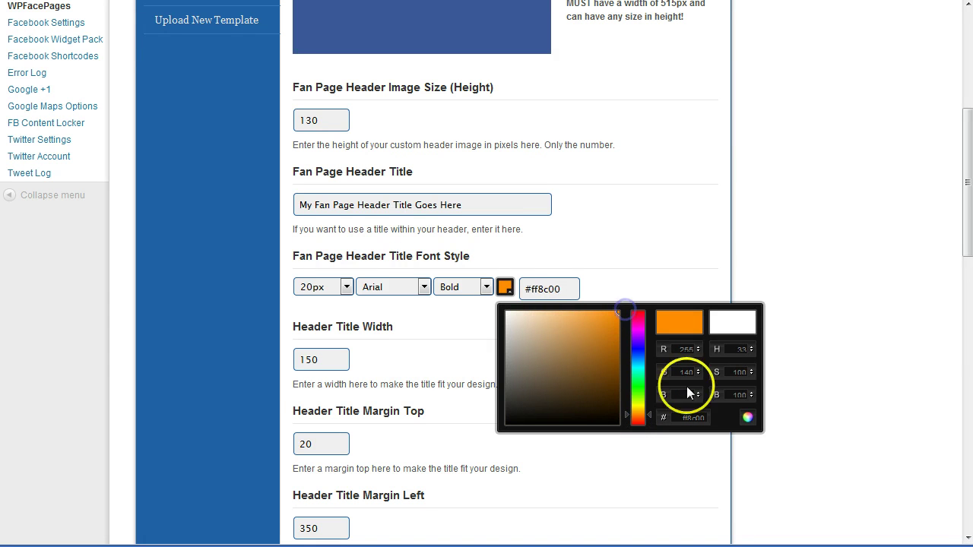
pyautogui.click(747, 418)
# Save all template changes and reload the fan page to check the title's new font style.
pyautogui.scroll(-15, 684, 337)
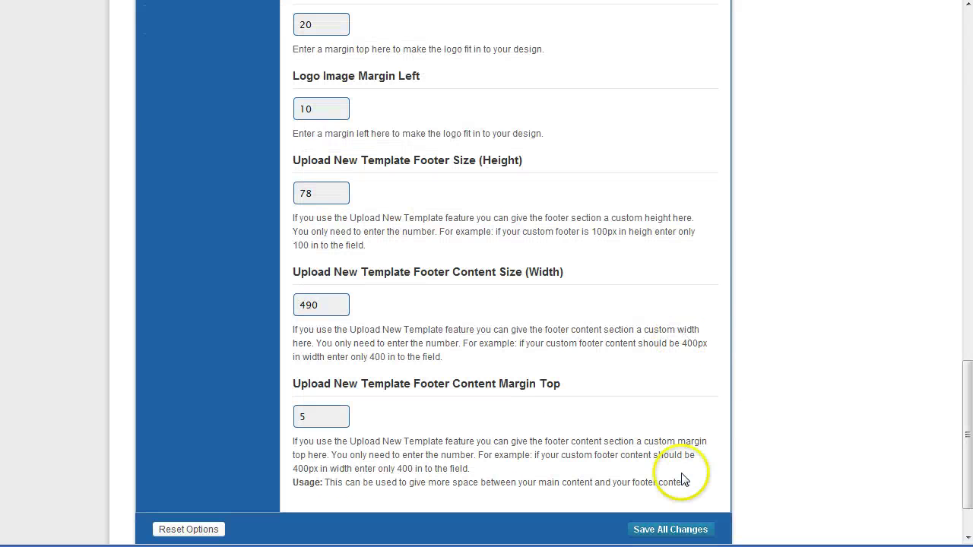
pyautogui.click(660, 530)
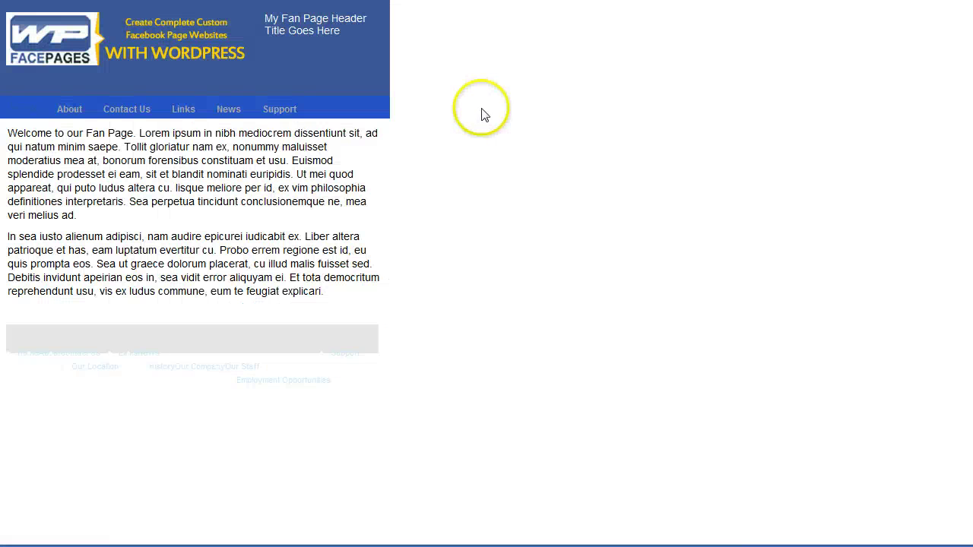
pyautogui.rightClick(482, 111)
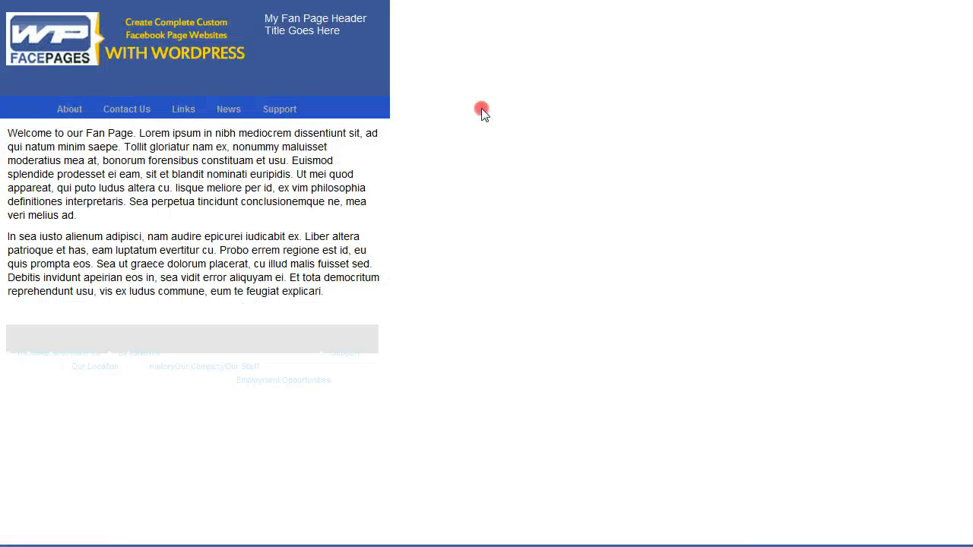
pyautogui.click(505, 151)
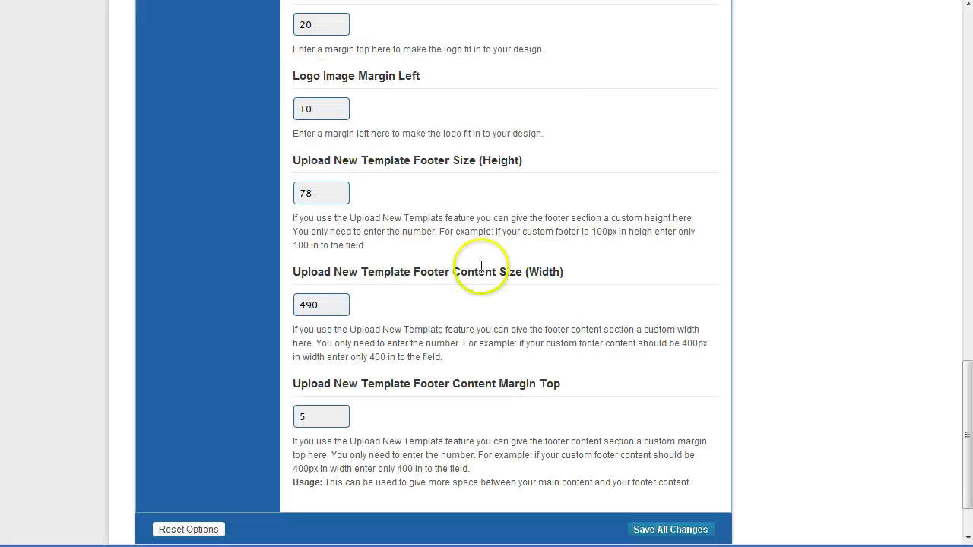
# Increase the Fan Page Header Title font size to 30px.
pyautogui.scroll(10, 501, 263)
pyautogui.scroll(2, 499, 263)
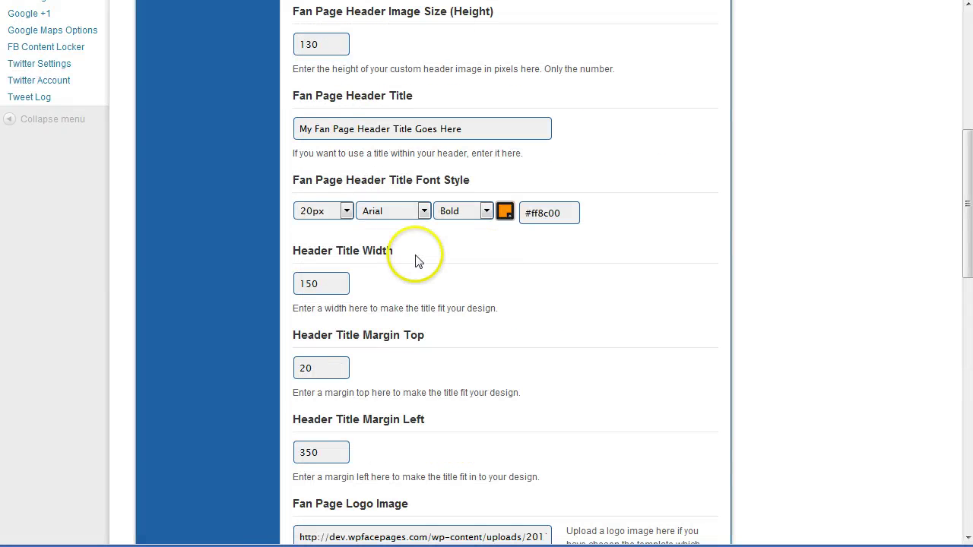
pyautogui.click(346, 210)
pyautogui.scroll(-4, 301, 407)
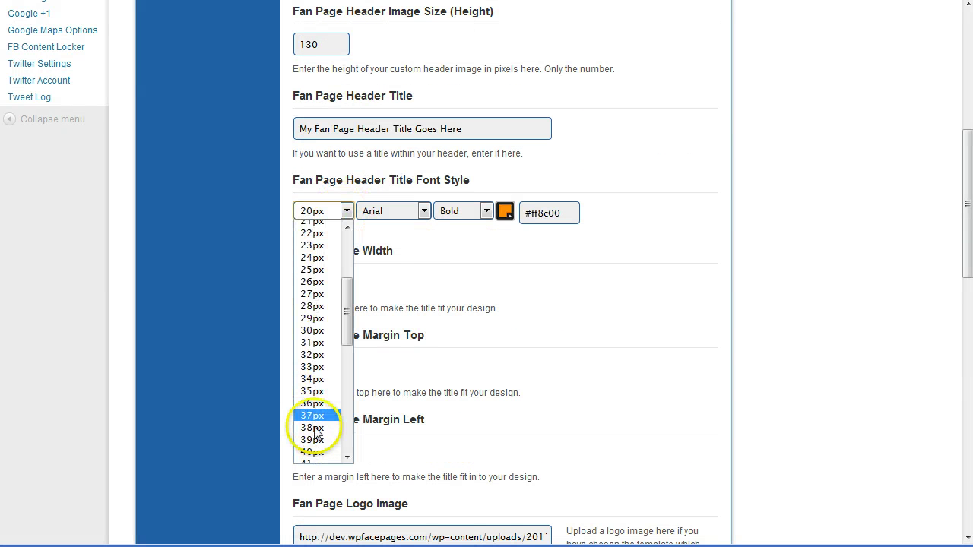
pyautogui.click(313, 331)
# Save the 30px title size and reload the fan page to check how the title fits.
pyautogui.scroll(-5, 616, 317)
pyautogui.scroll(-7, 615, 318)
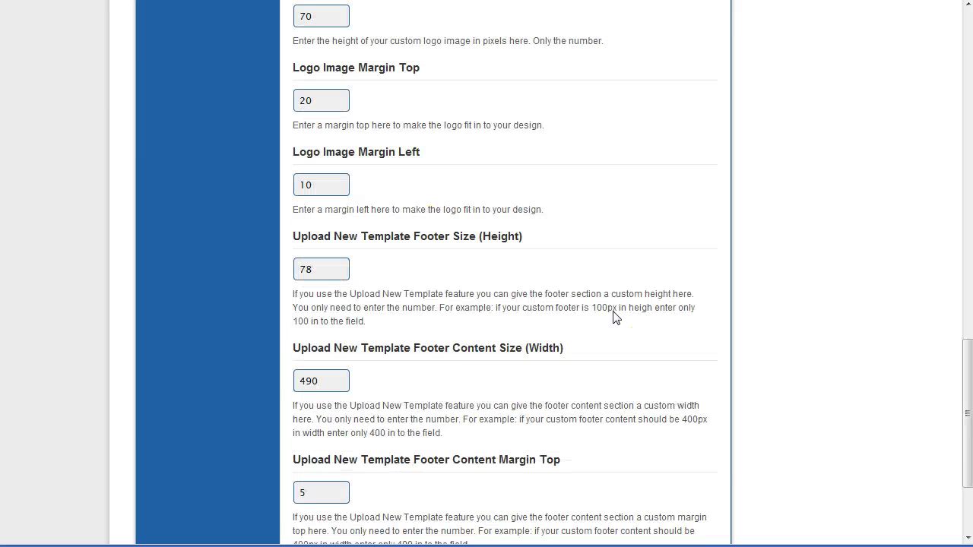
pyautogui.click(665, 455)
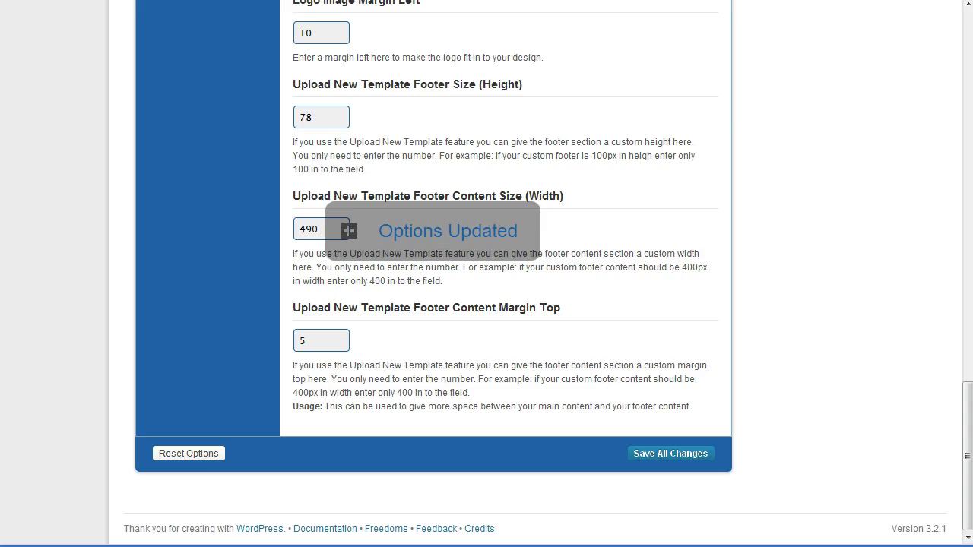
pyautogui.hotkey('ctrl', 'Tab')
pyautogui.rightClick(508, 76)
pyautogui.click(546, 119)
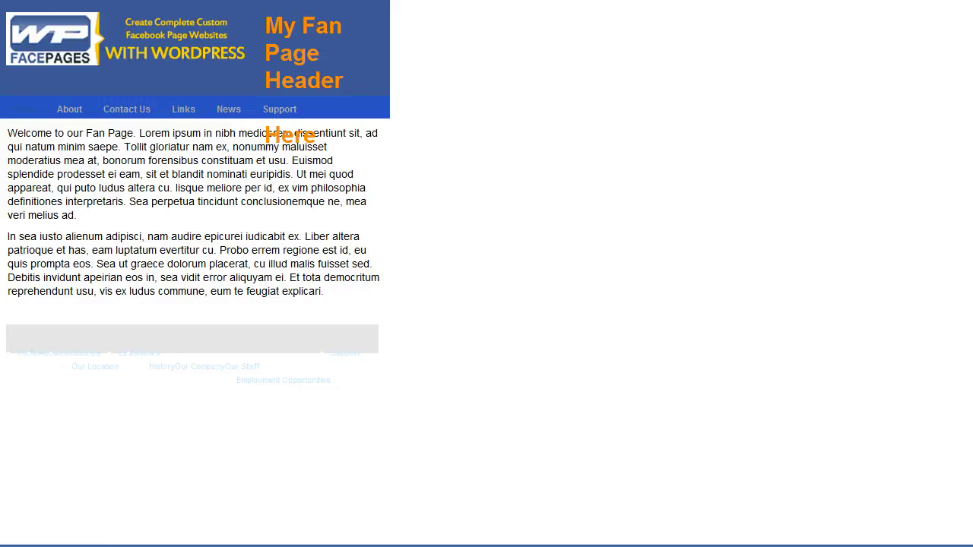
# Return to the template options and reduce the Fan Page Header Title font size to the mid-20s px.
pyautogui.click(423, 256)
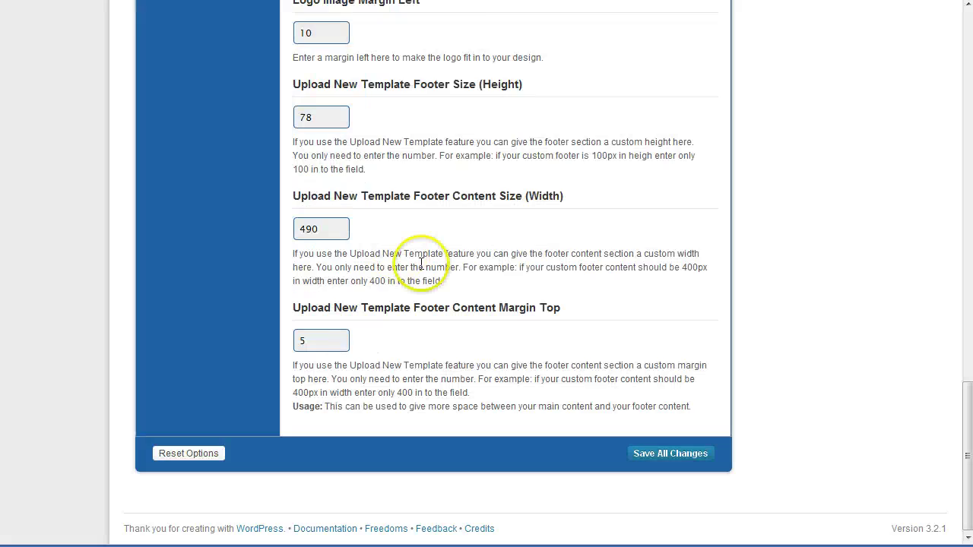
pyautogui.scroll(10, 420, 262)
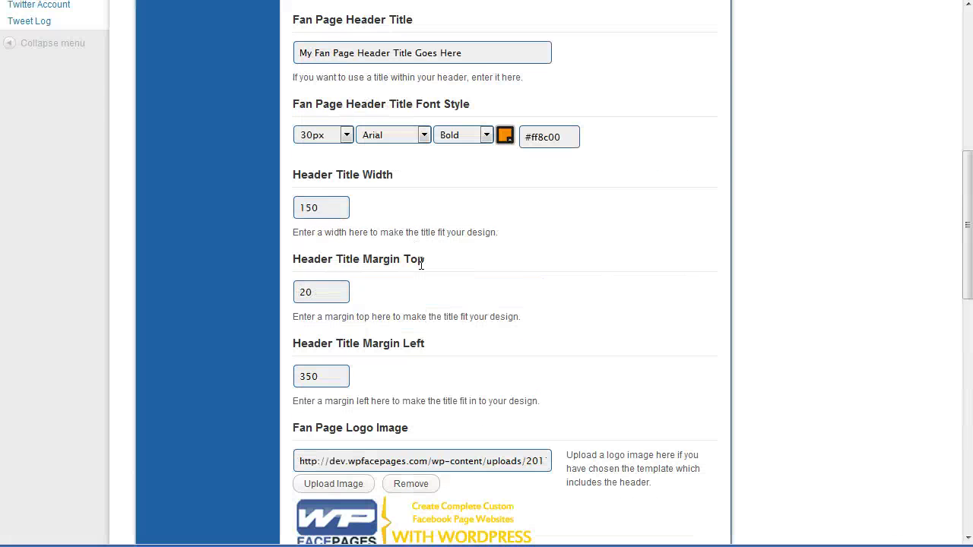
pyautogui.scroll(1, 421, 262)
pyautogui.click(343, 212)
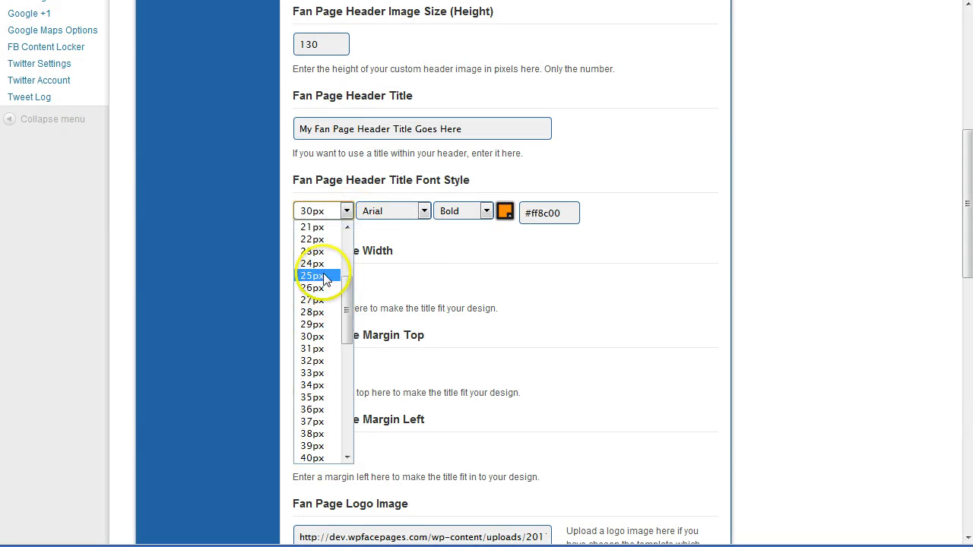
pyautogui.click(385, 275)
# Save all template changes and reload the fan page to check the smaller header title.
pyautogui.scroll(-5, 560, 297)
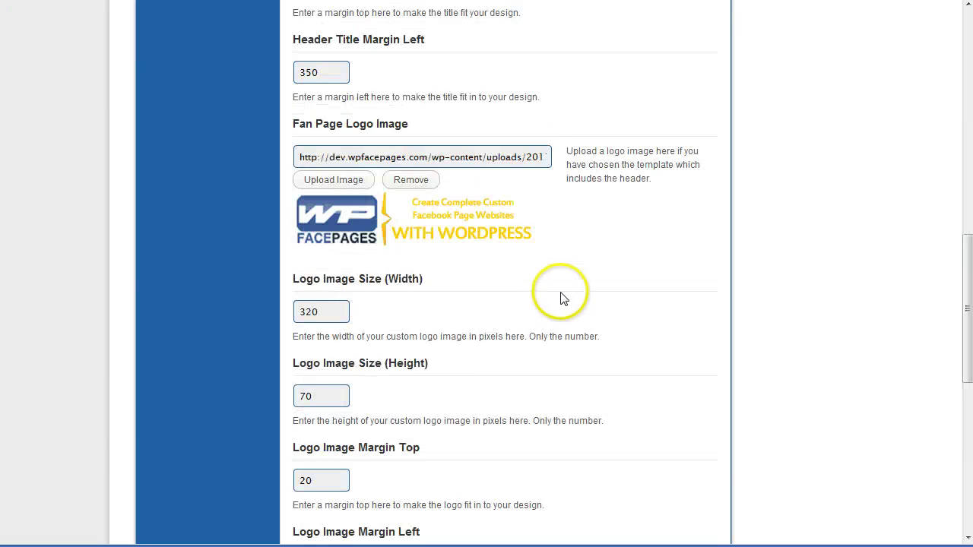
pyautogui.scroll(-6, 561, 297)
pyautogui.scroll(3, 560, 297)
pyautogui.scroll(-3, 560, 298)
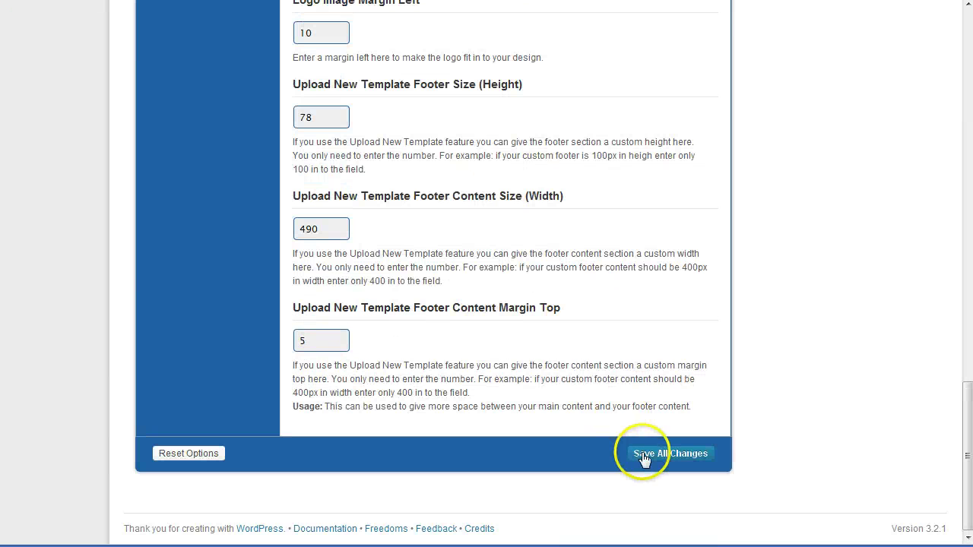
pyautogui.click(643, 455)
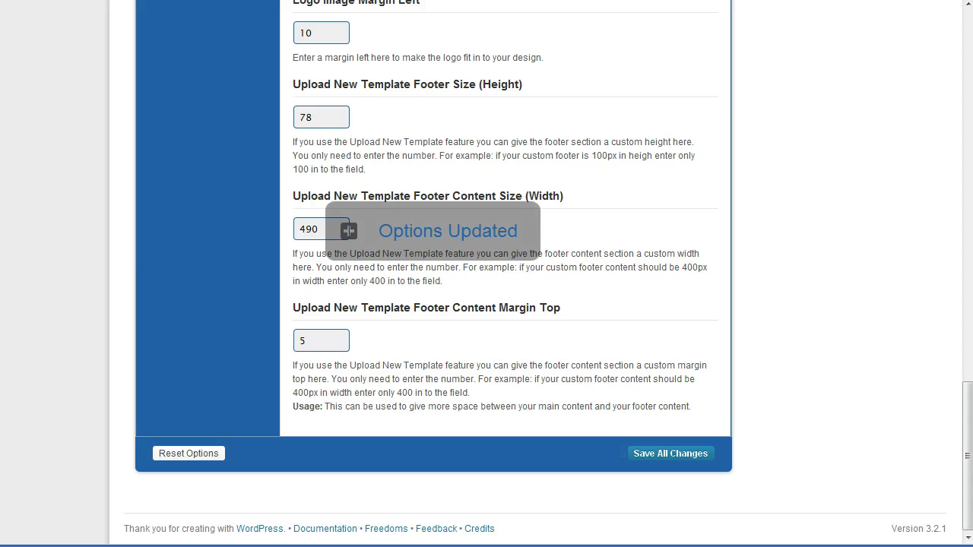
pyautogui.hotkey('ctrl', 'Tab')
pyautogui.rightClick(539, 89)
pyautogui.click(594, 129)
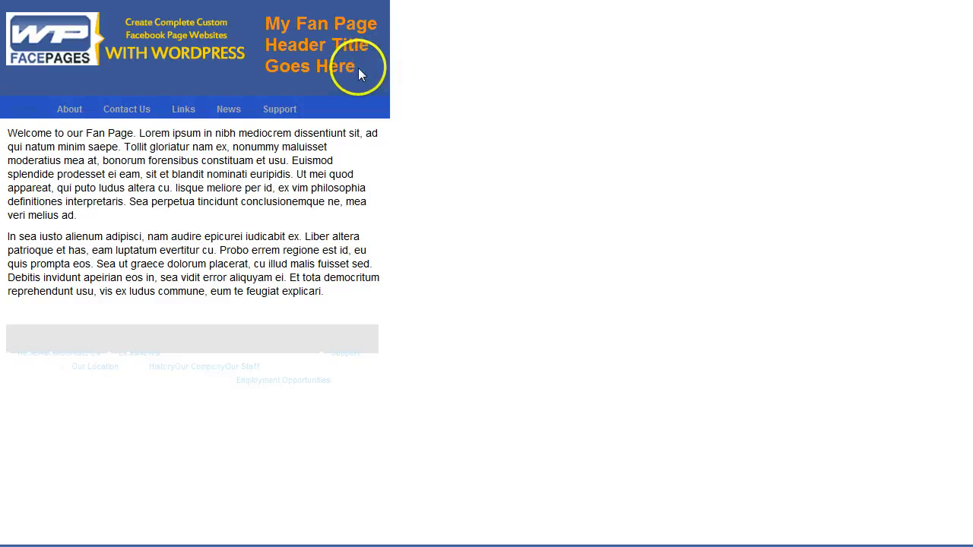
# Examine the header title's placement, wrapping and width beside the logo on the fan page.
pyautogui.moveTo(358, 68); pyautogui.dragTo(268, 27)
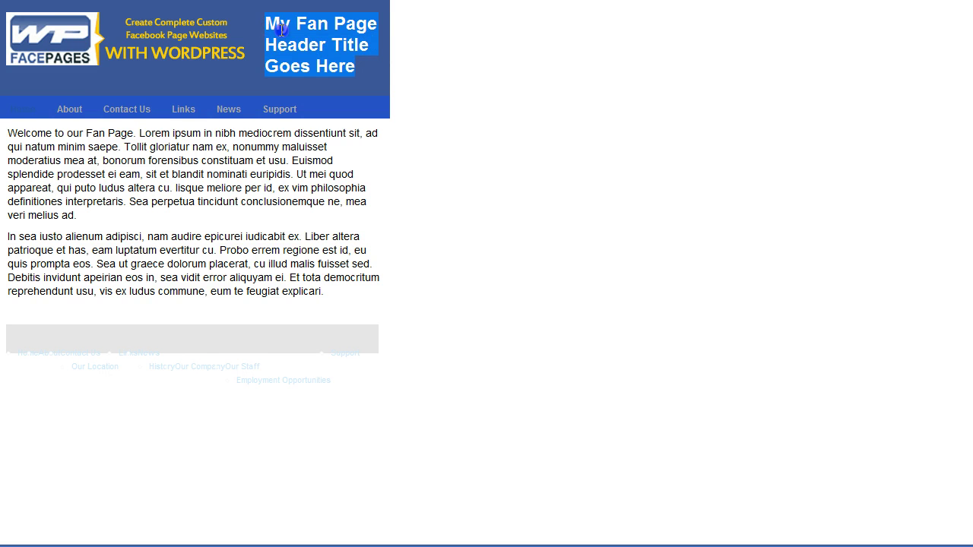
pyautogui.click(388, 111)
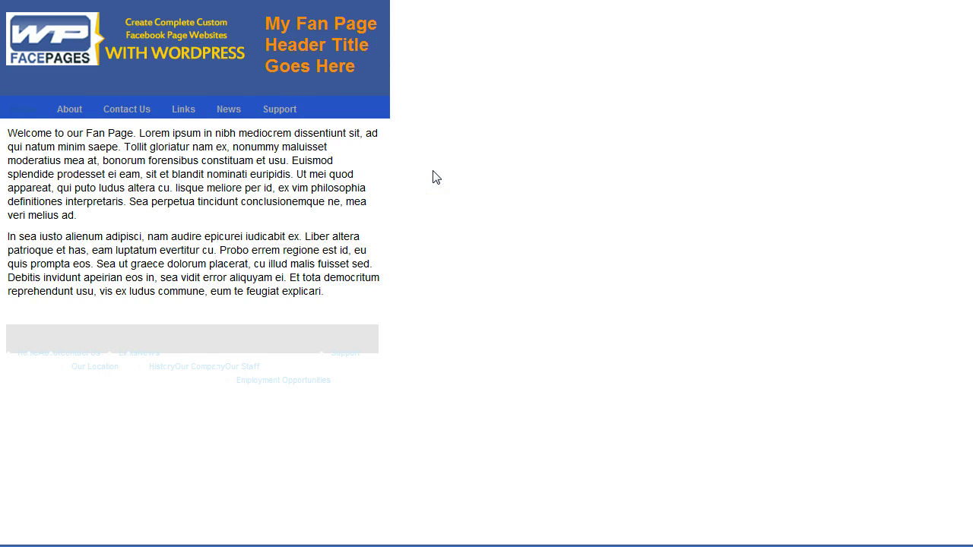
pyautogui.click(417, 136)
pyautogui.click(374, 28)
pyautogui.click(271, 32)
pyautogui.click(373, 202)
pyautogui.click(372, 202)
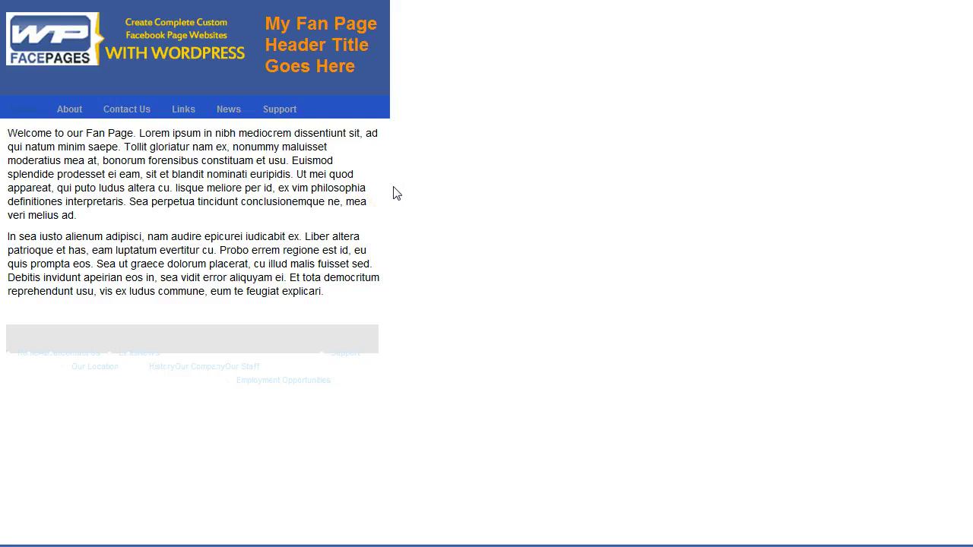